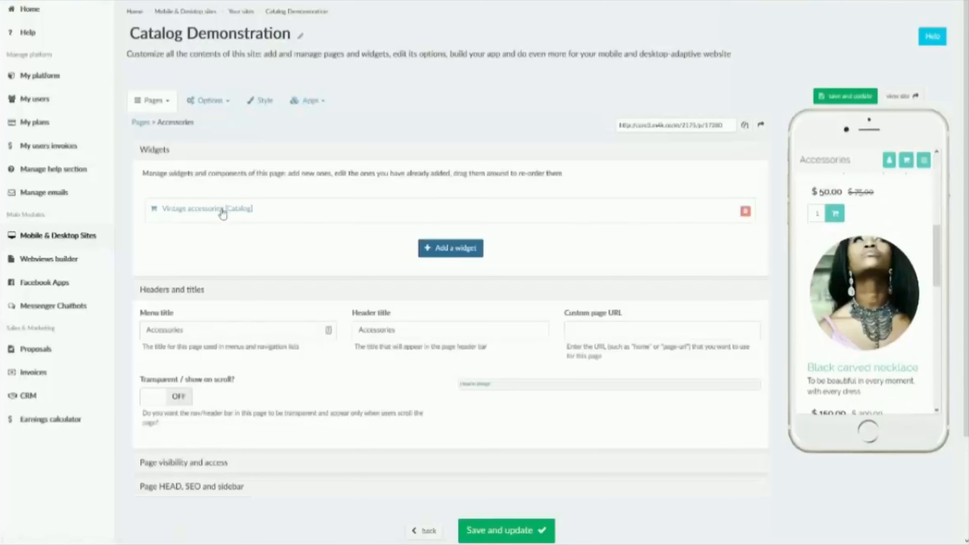
# - Open the Vintage accessories catalog widget and its "Beautiful ring with shining stone" item for editing
pyautogui.click(223, 217)
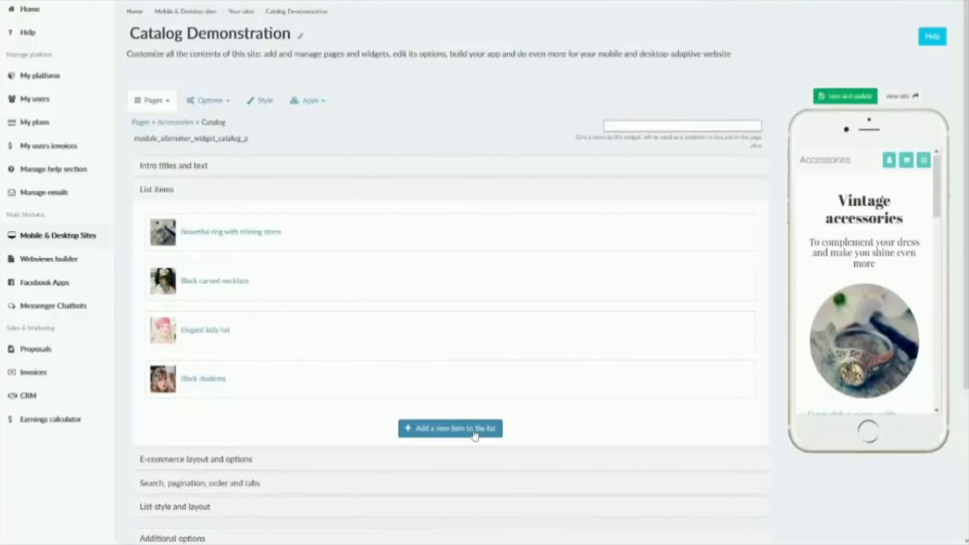
pyautogui.click(266, 232)
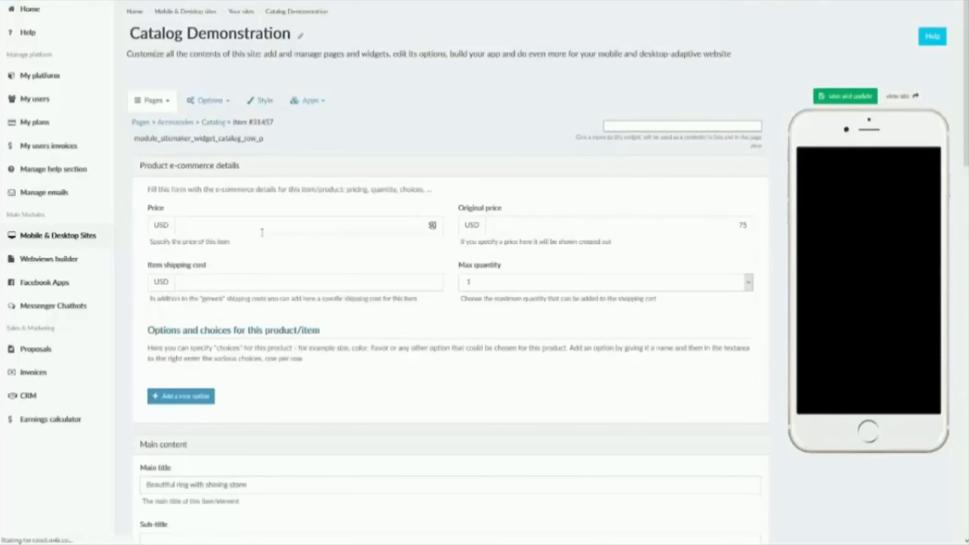
# - Examine the ring's price, original price, shipping cost and maximum quantity fields, comparing the prices with the phone preview
pyautogui.click(353, 228)
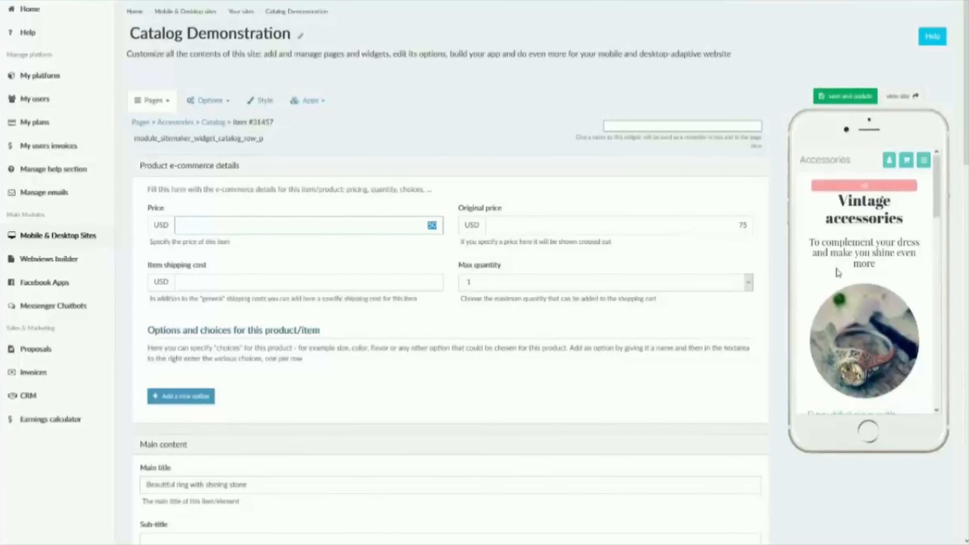
pyautogui.scroll(-2, 837, 273)
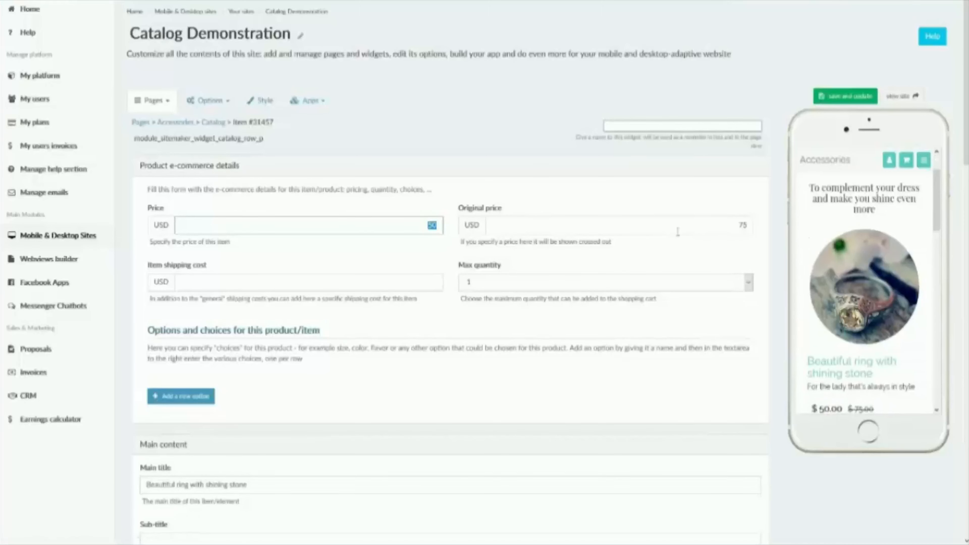
pyautogui.scroll(-2, 902, 253)
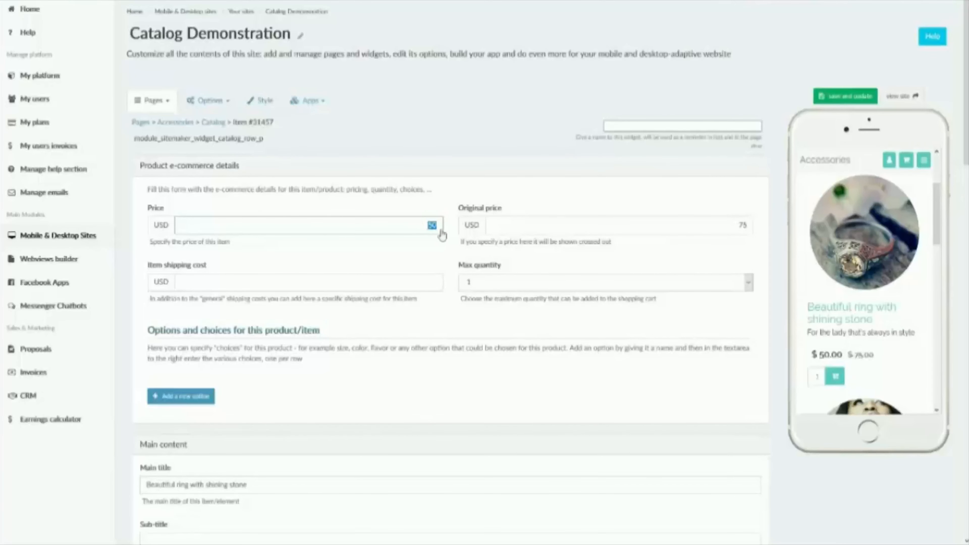
pyautogui.click(534, 258)
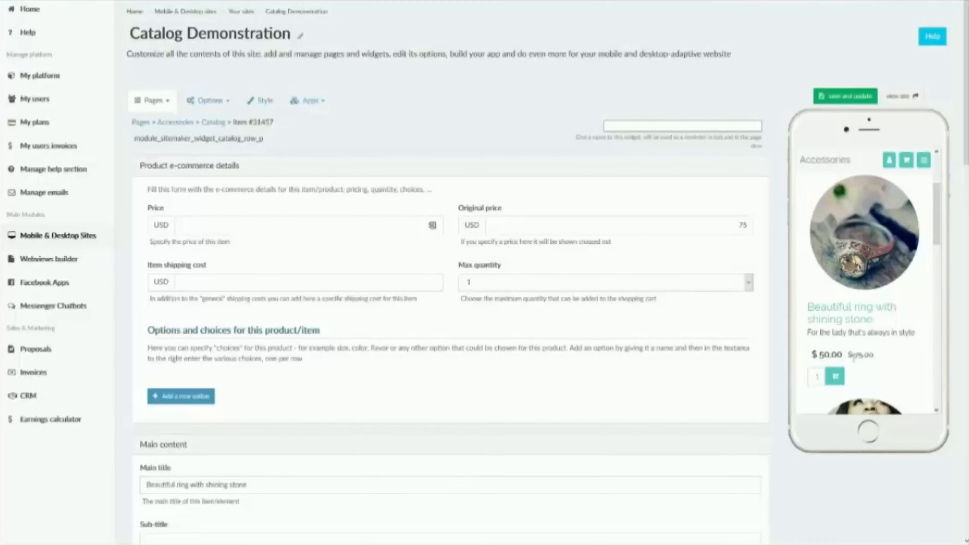
pyautogui.click(239, 284)
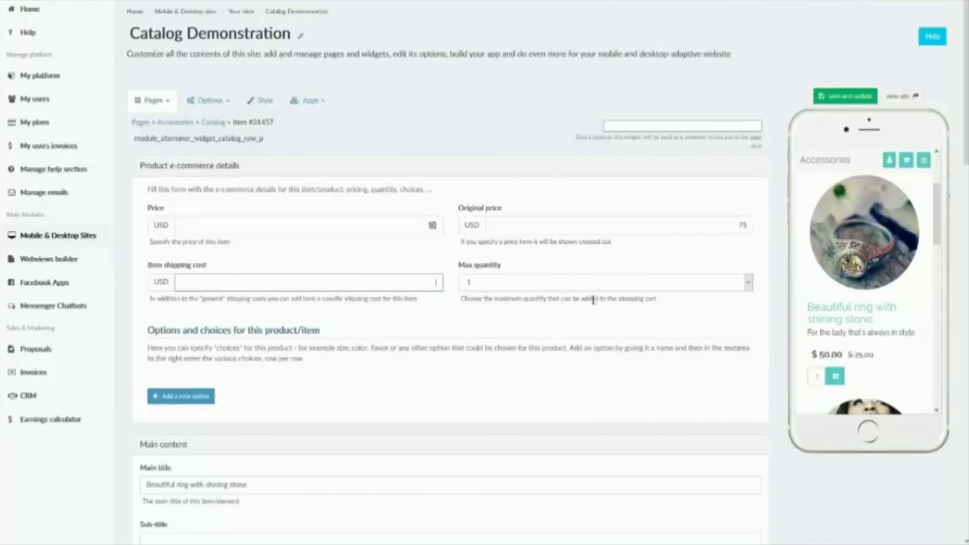
pyautogui.click(592, 287)
pyautogui.click(592, 291)
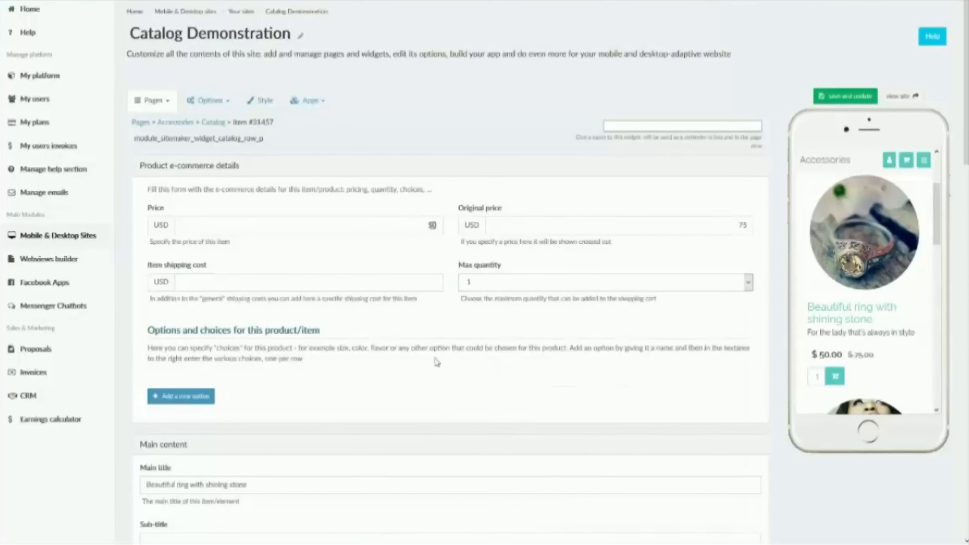
# - Open a blank product option for the ring and inspect its option name and option choices fields
pyautogui.click(201, 398)
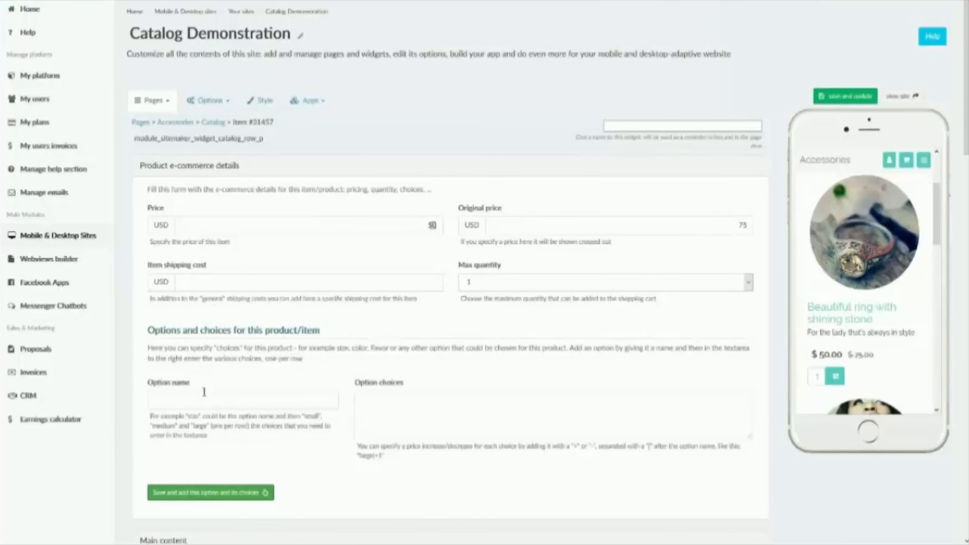
pyautogui.click(211, 403)
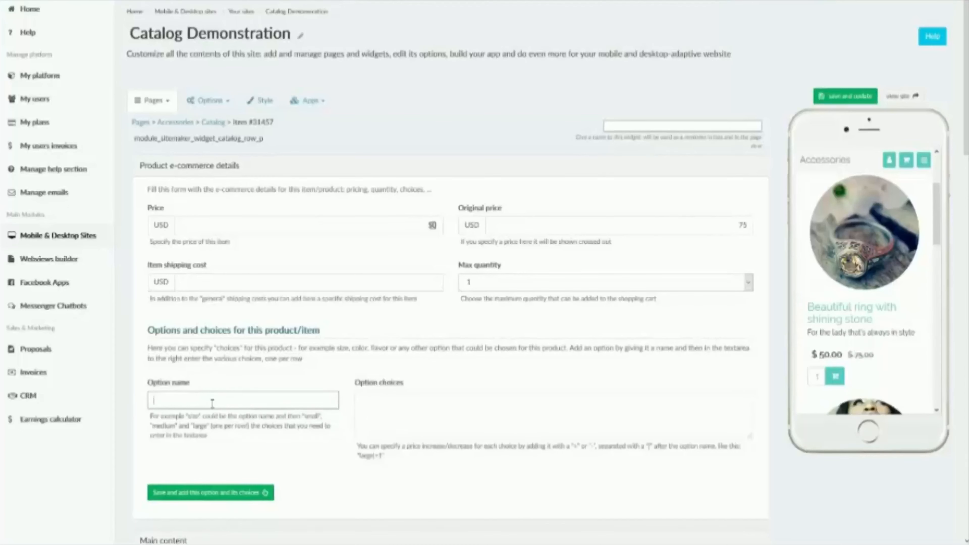
pyautogui.click(421, 407)
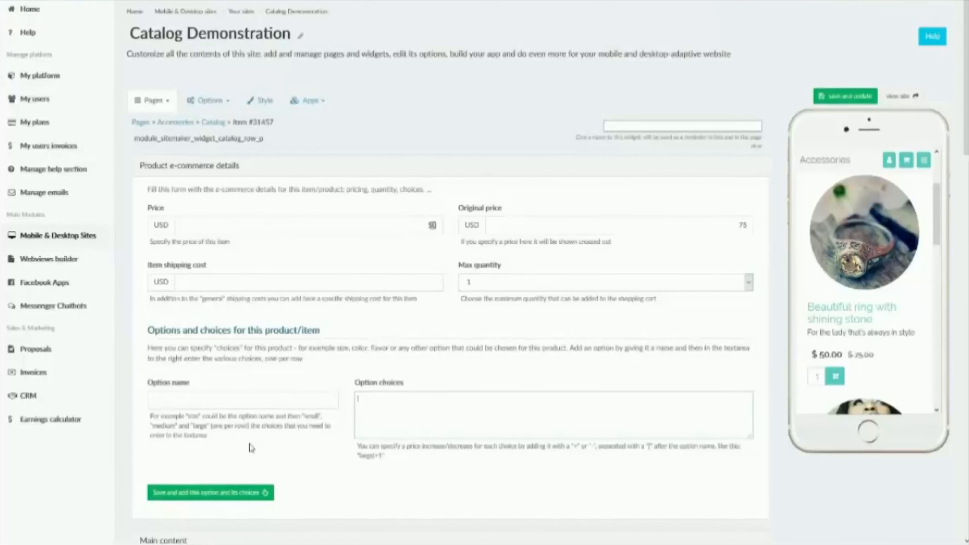
# - Enter "Main Text" as the main text in the ring item's main content
pyautogui.scroll(-3, 165, 437)
pyautogui.scroll(-3, 164, 437)
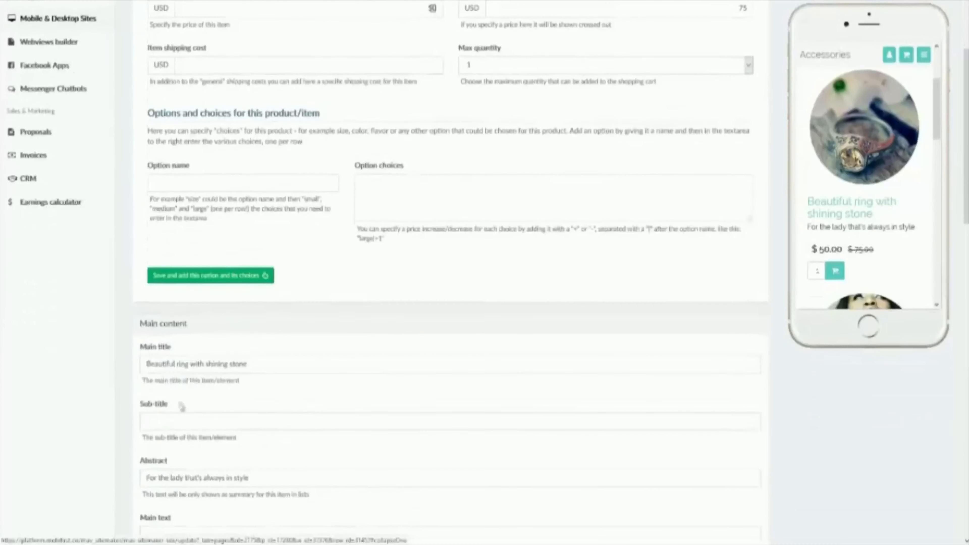
pyautogui.scroll(-5, 195, 426)
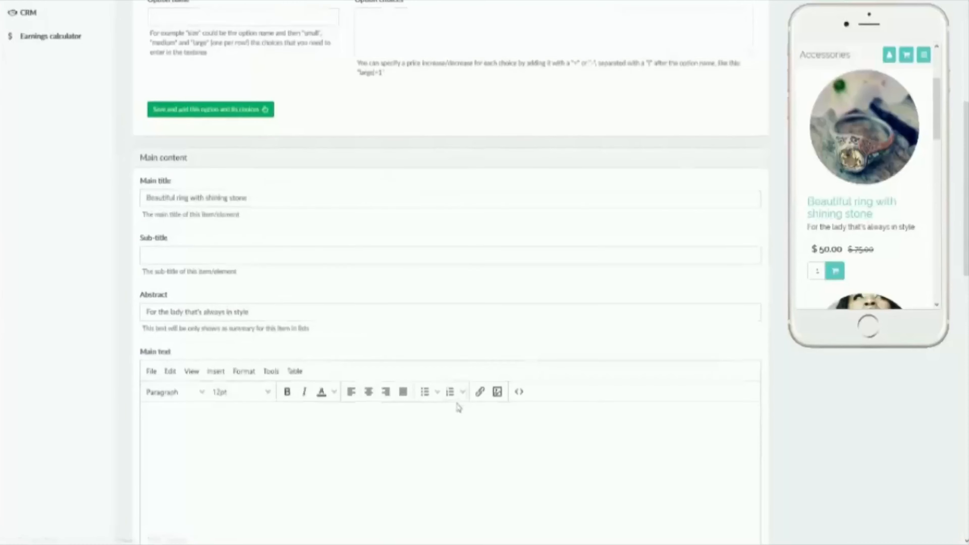
pyautogui.scroll(-5, 404, 352)
pyautogui.click(395, 339)
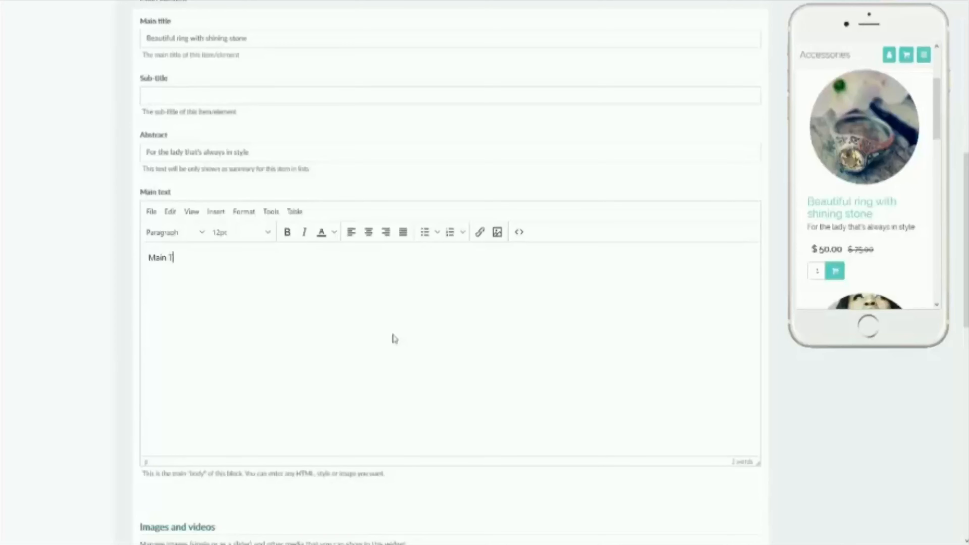
pyautogui.write('Main Text')
# - Save the ring item, view its detail page in the phone preview and close that page again
pyautogui.scroll(2, 686, 152)
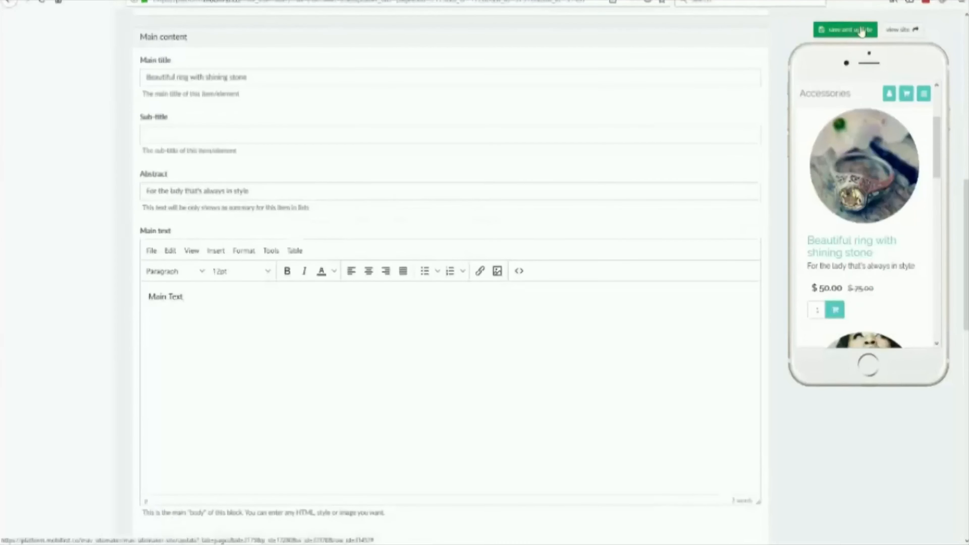
pyautogui.click(858, 29)
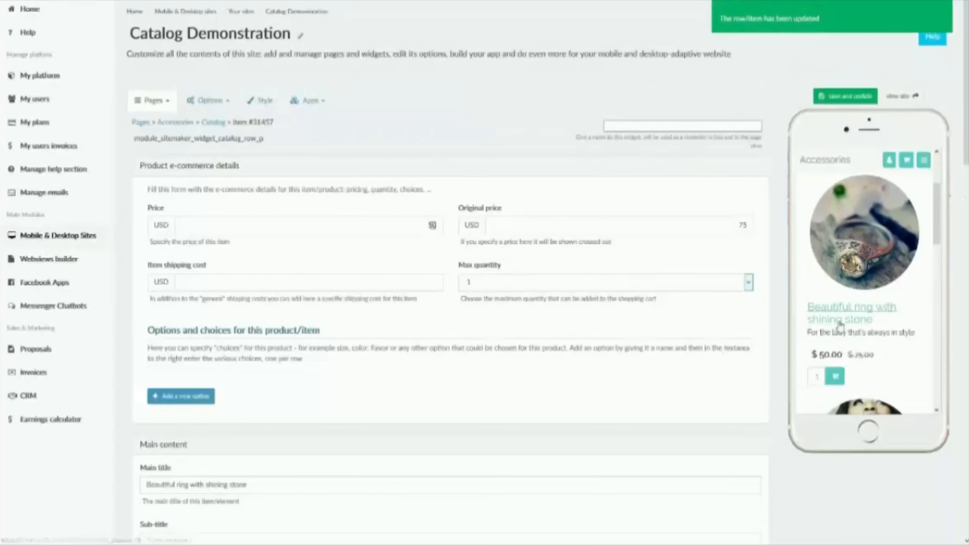
pyautogui.click(838, 319)
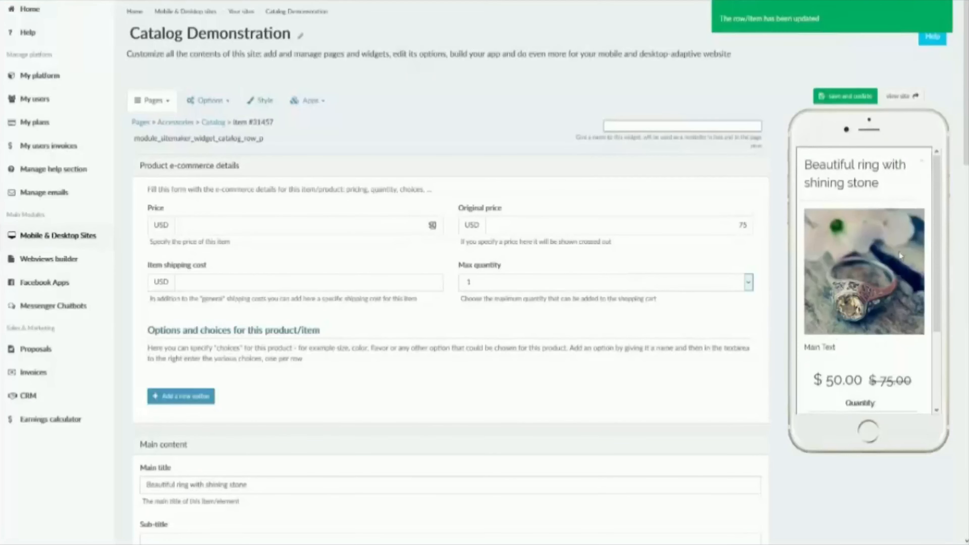
pyautogui.click(922, 161)
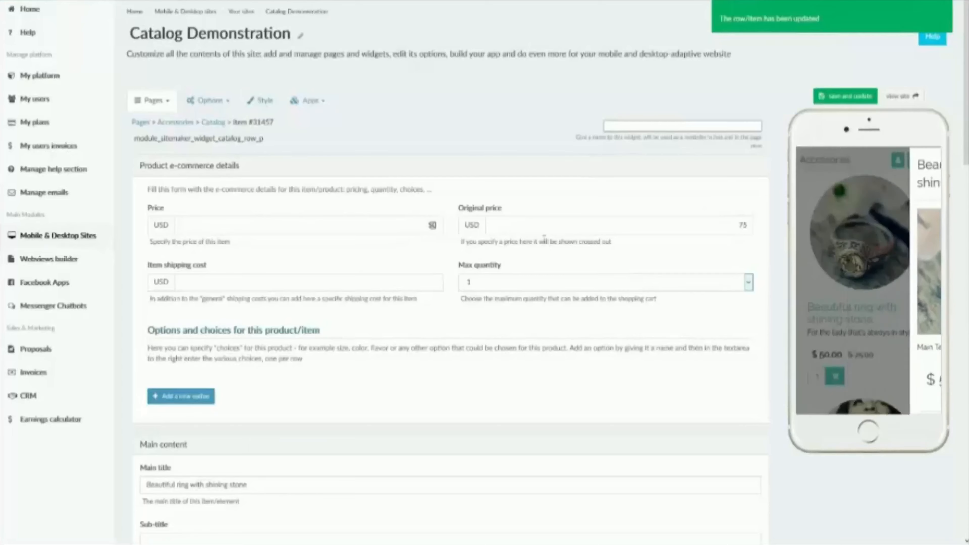
# - Add a new button to the ring item, look through its link types and delete the button
pyautogui.scroll(-15, 544, 237)
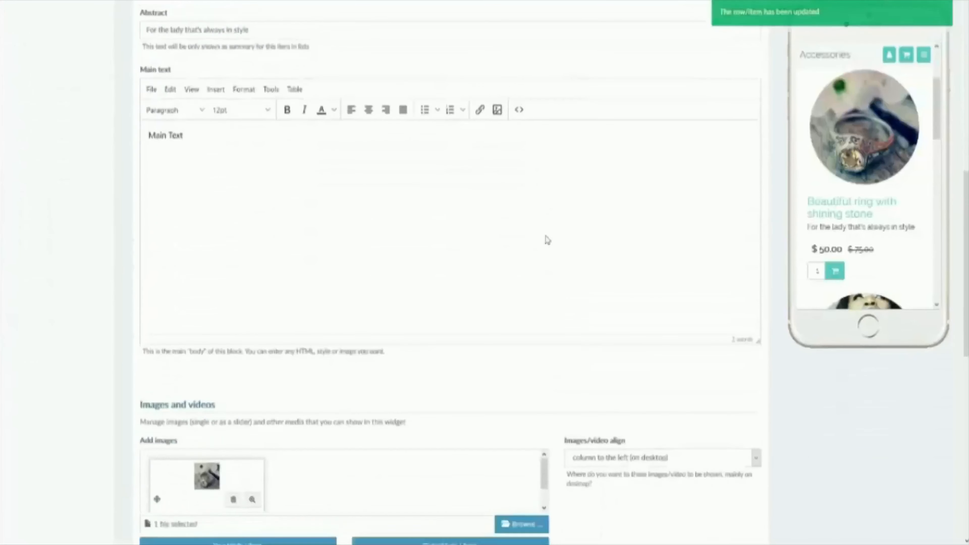
pyautogui.scroll(-5, 547, 240)
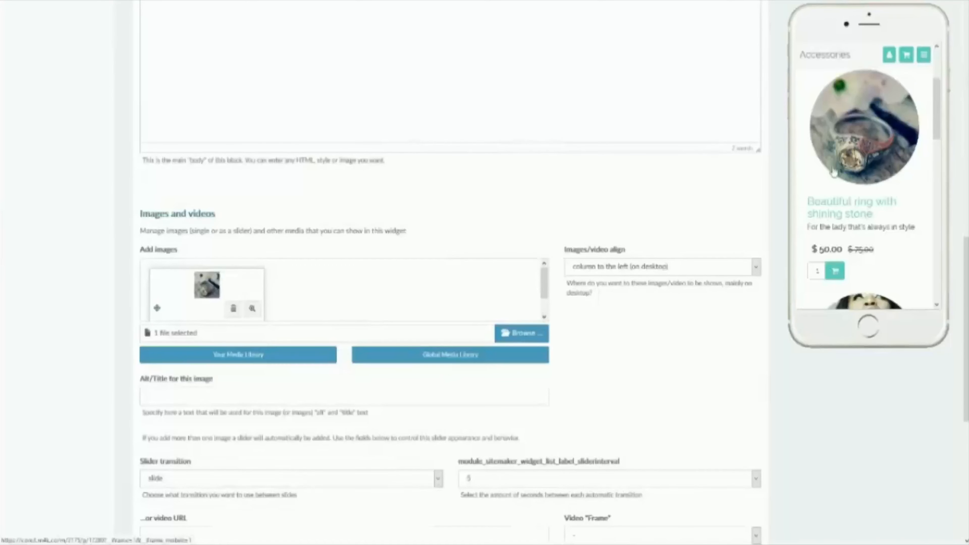
pyautogui.scroll(-4, 571, 304)
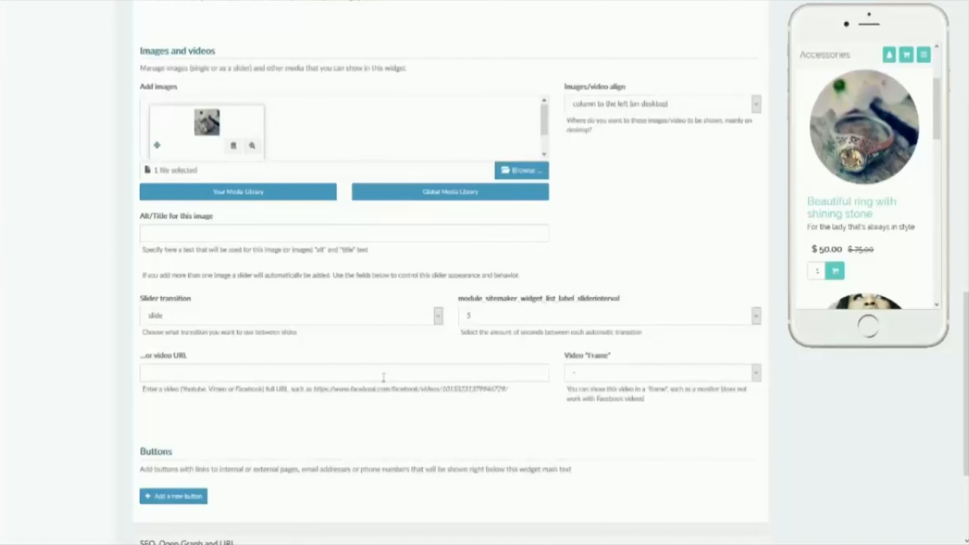
pyautogui.scroll(-3, 384, 377)
pyautogui.click(187, 388)
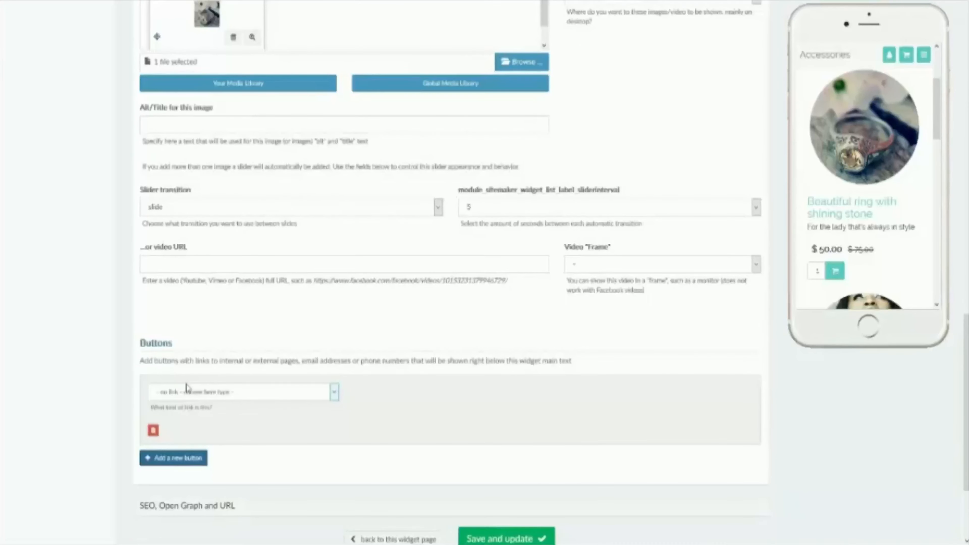
pyautogui.click(191, 397)
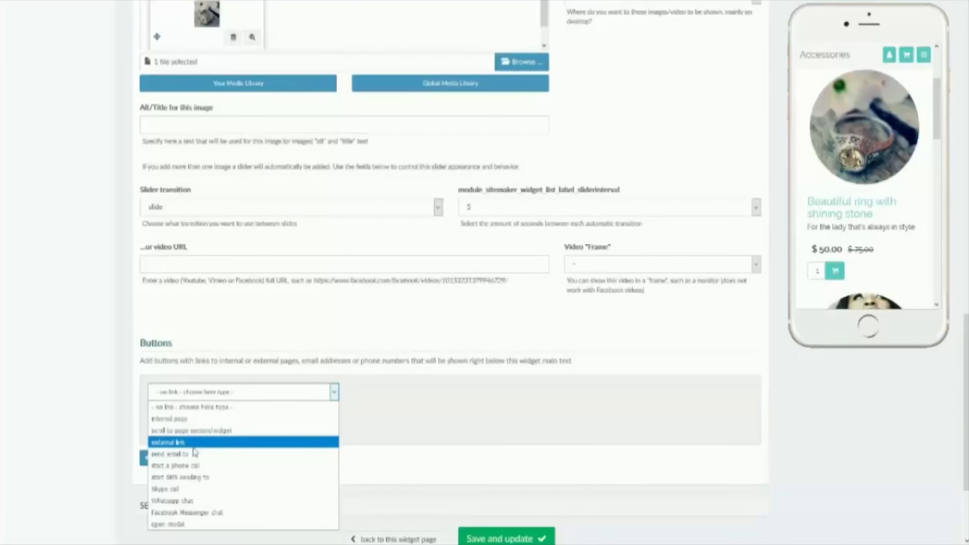
pyautogui.click(190, 406)
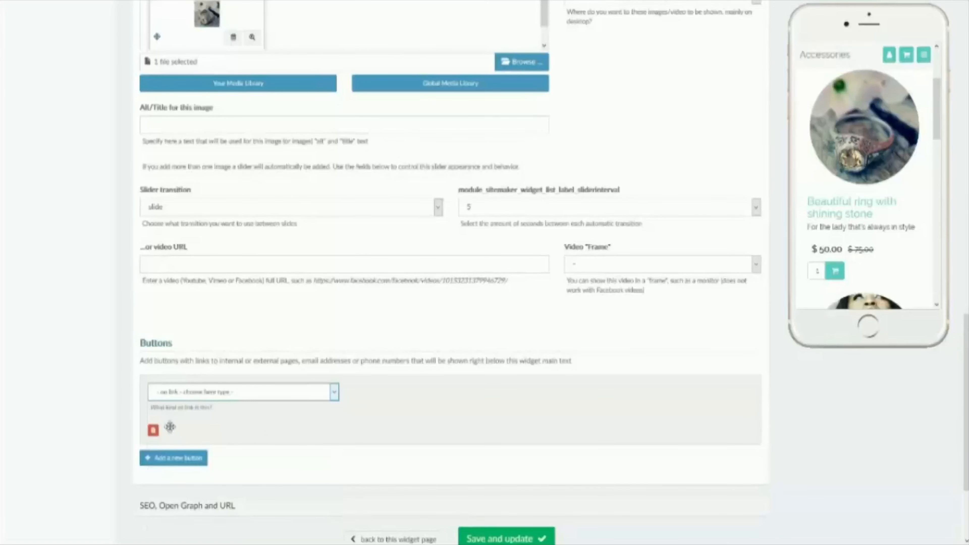
pyautogui.click(154, 430)
pyautogui.click(154, 435)
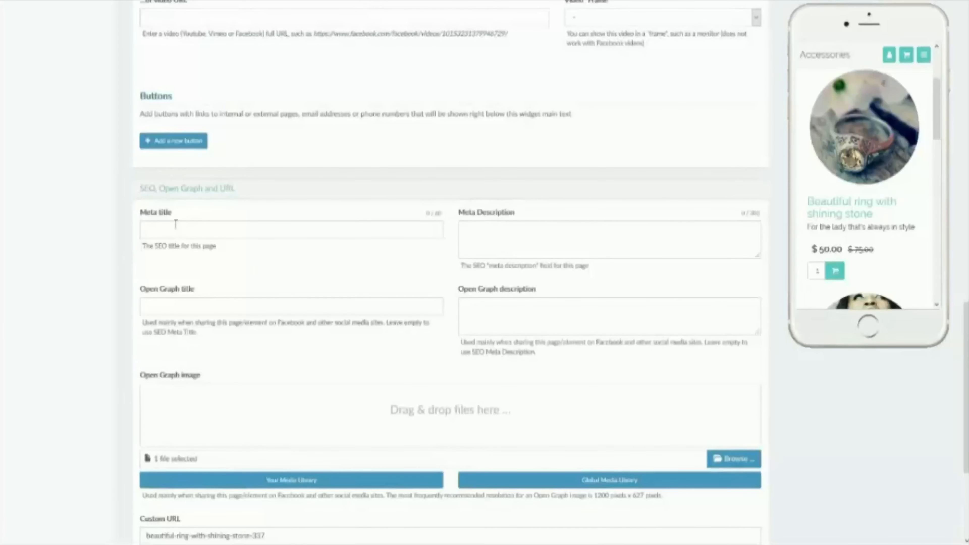
# - Collapse the SEO, Open Graph and URL section, look over the main content and expand the Product e-commerce details
pyautogui.click(171, 187)
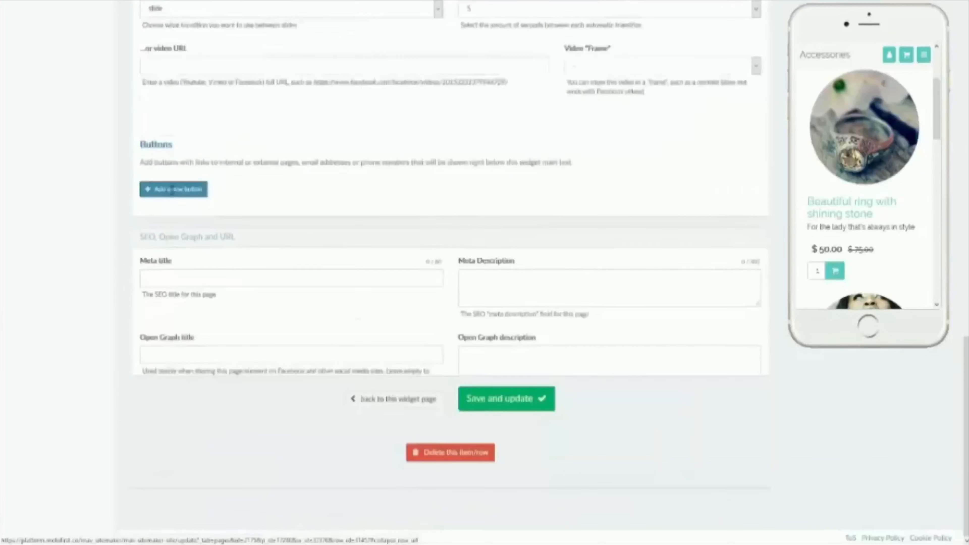
pyautogui.scroll(10, 194, 279)
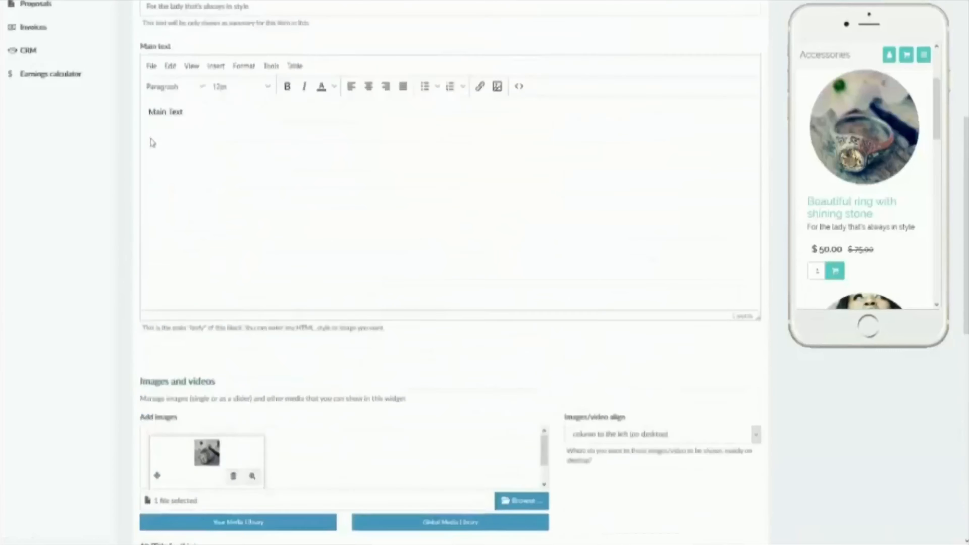
pyautogui.scroll(5, 210, 199)
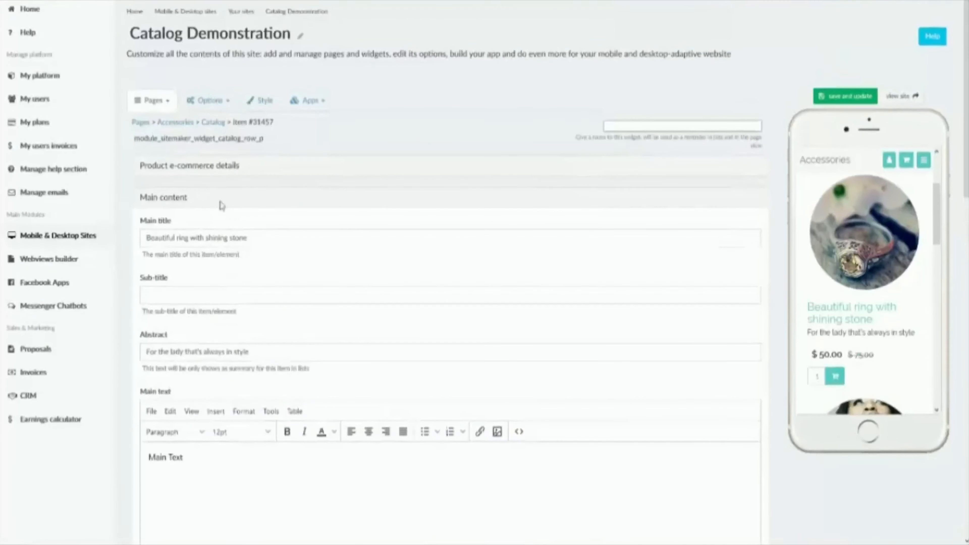
pyautogui.scroll(-1, 381, 212)
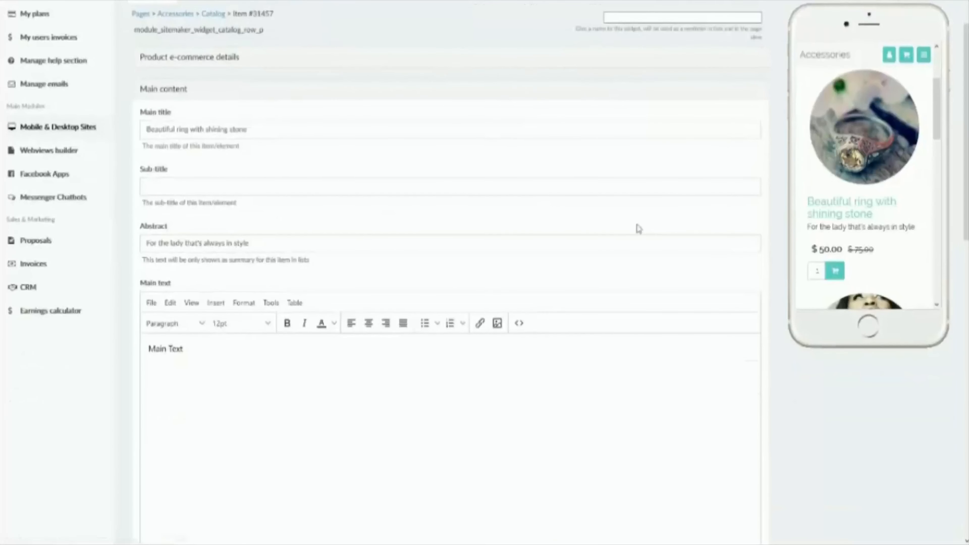
pyautogui.scroll(-8, 573, 268)
pyautogui.scroll(-2, 538, 288)
pyautogui.scroll(7, 340, 428)
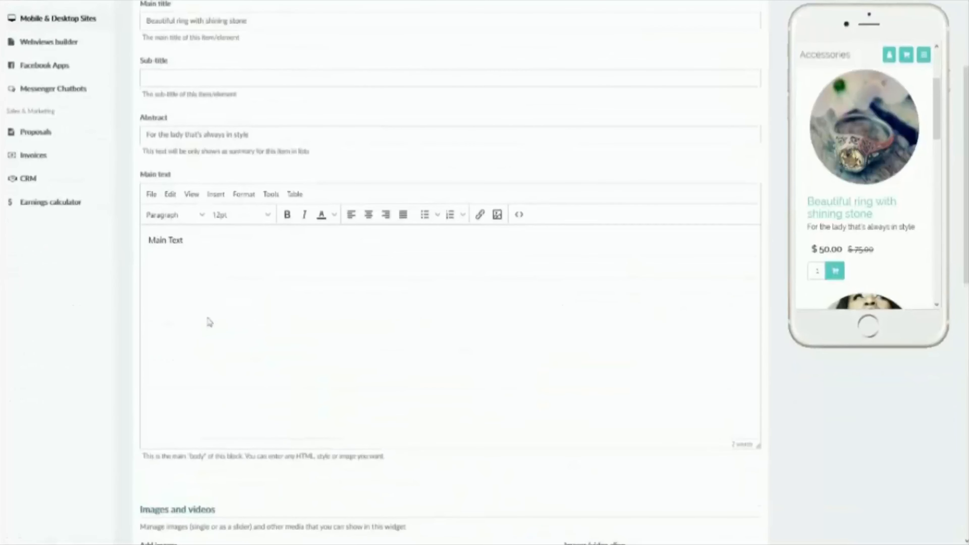
pyautogui.scroll(6, 213, 202)
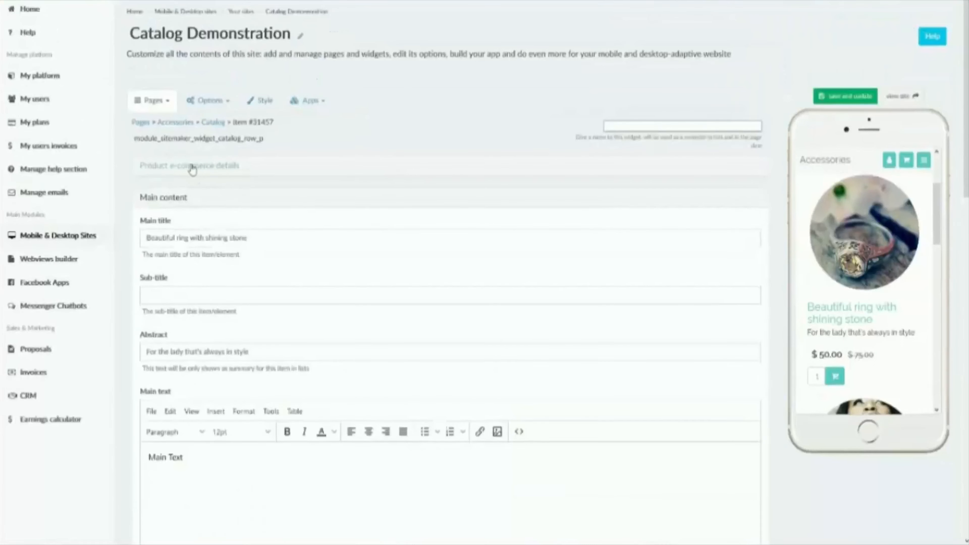
pyautogui.click(190, 166)
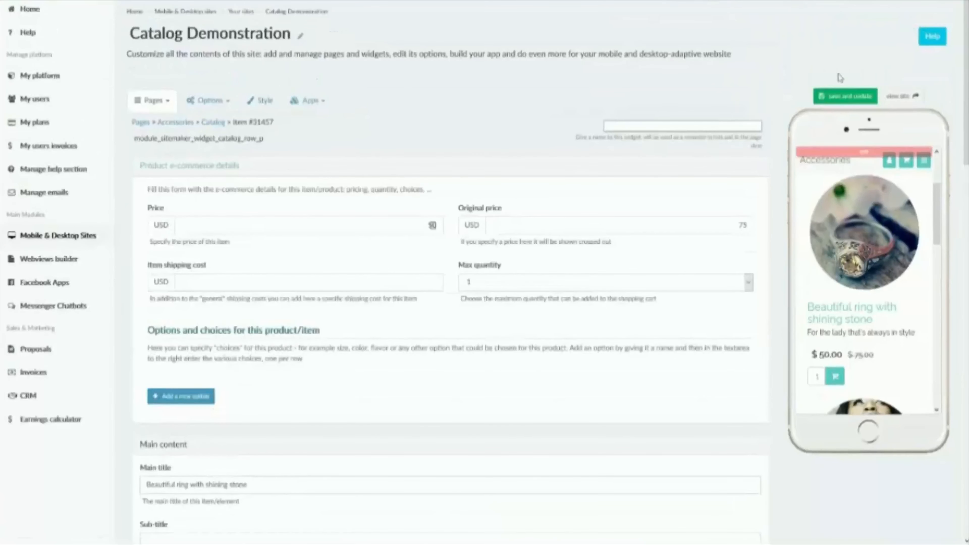
# - Save the ring item and return to the Catalog widget page
pyautogui.click(858, 95)
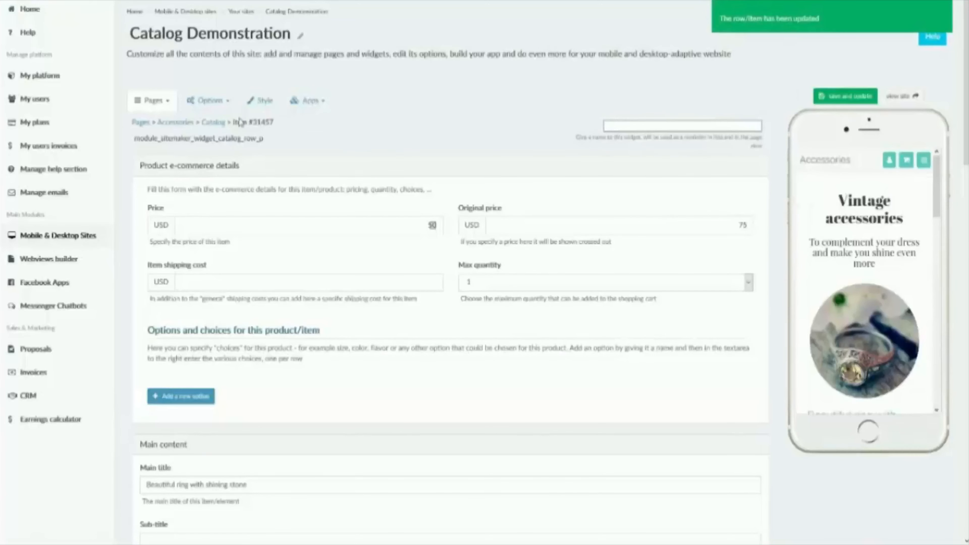
pyautogui.click(216, 124)
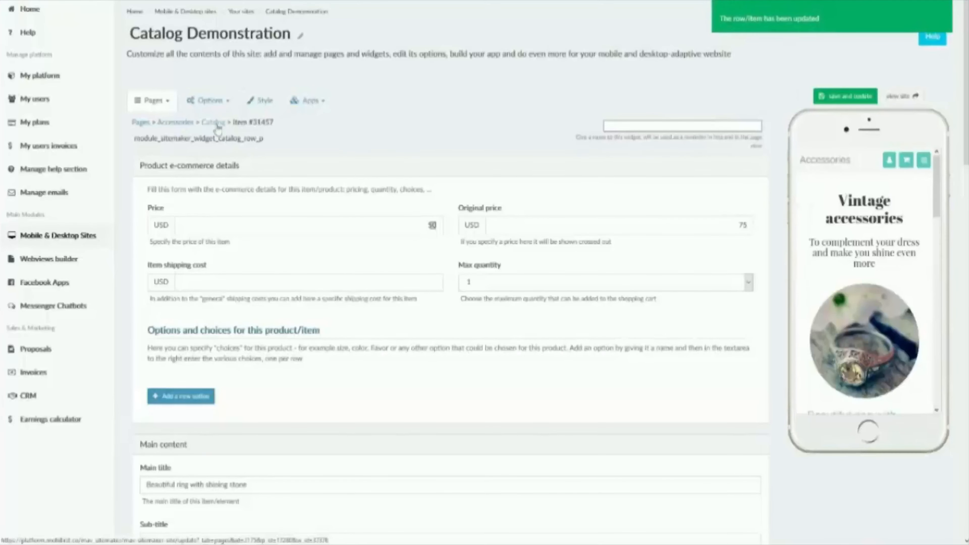
pyautogui.scroll(-20, 216, 126)
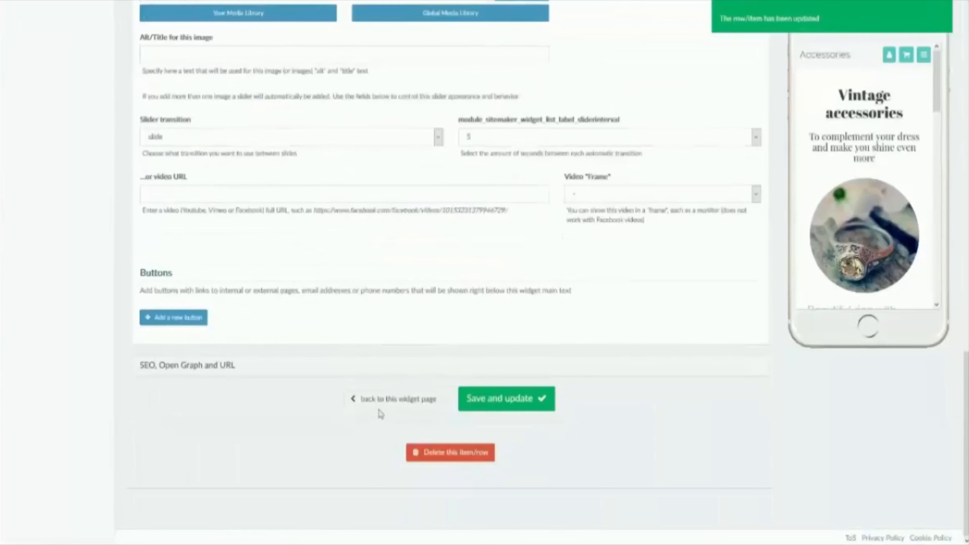
pyautogui.click(373, 399)
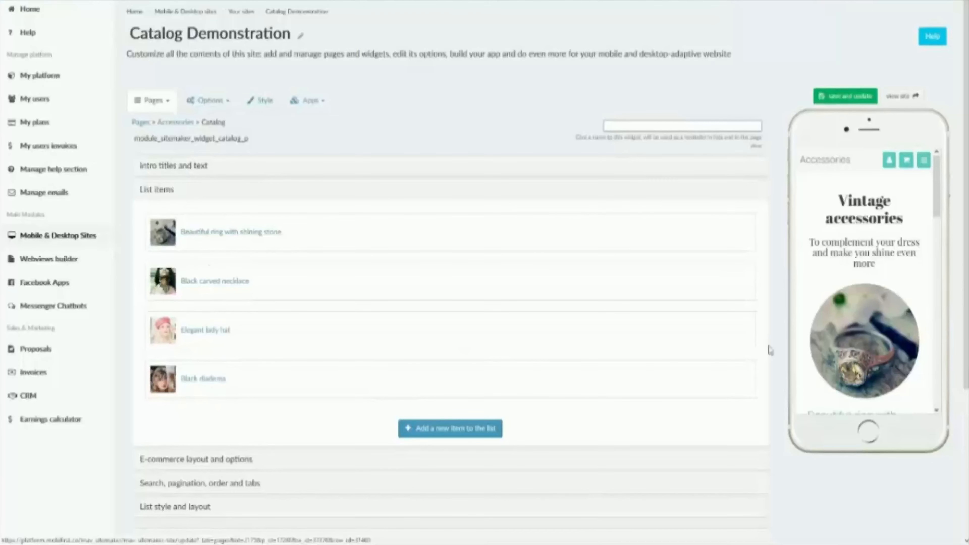
# - Look over the catalog items in the phone preview and examine the widget's intro titles and text, then collapse that section
pyautogui.scroll(-5, 859, 309)
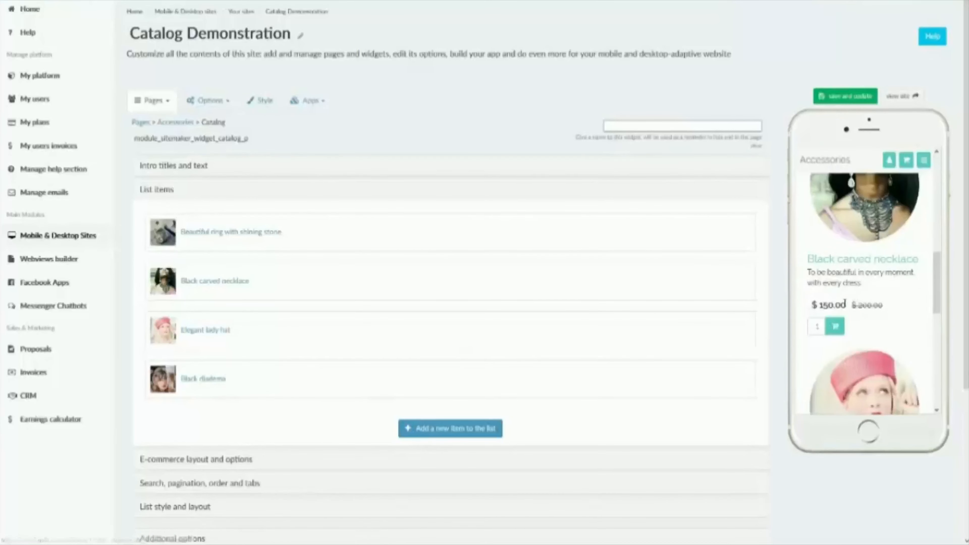
pyautogui.scroll(-1, 863, 305)
pyautogui.scroll(3, 864, 305)
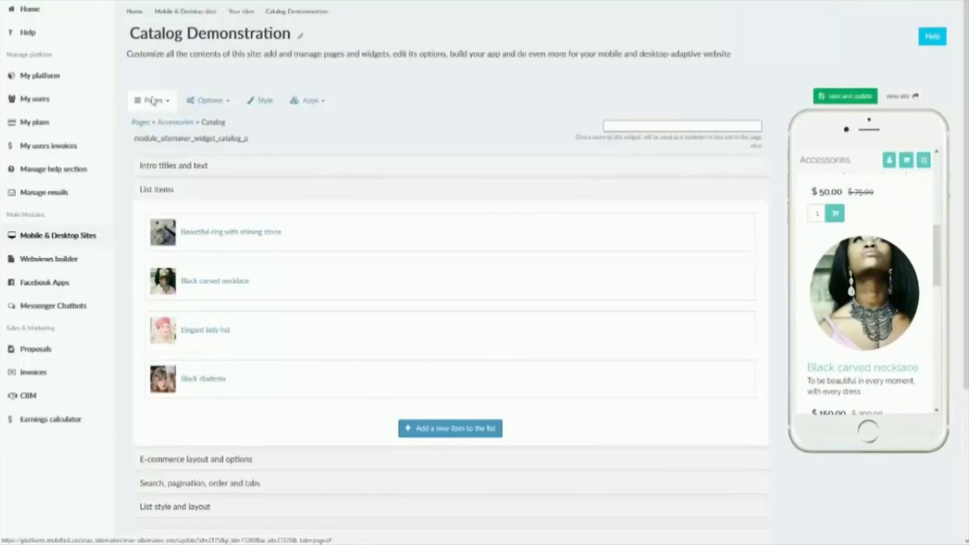
pyautogui.click(204, 166)
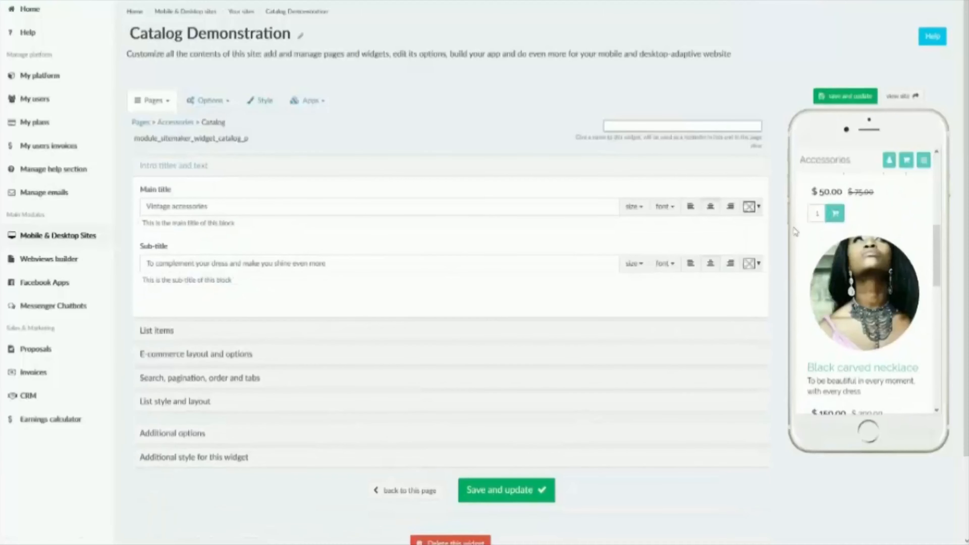
pyautogui.scroll(4, 857, 229)
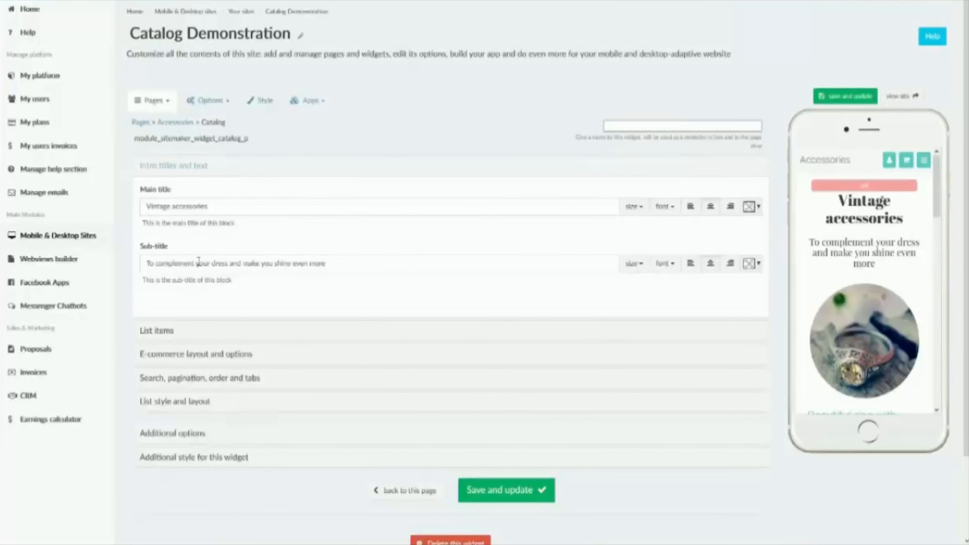
pyautogui.click(175, 168)
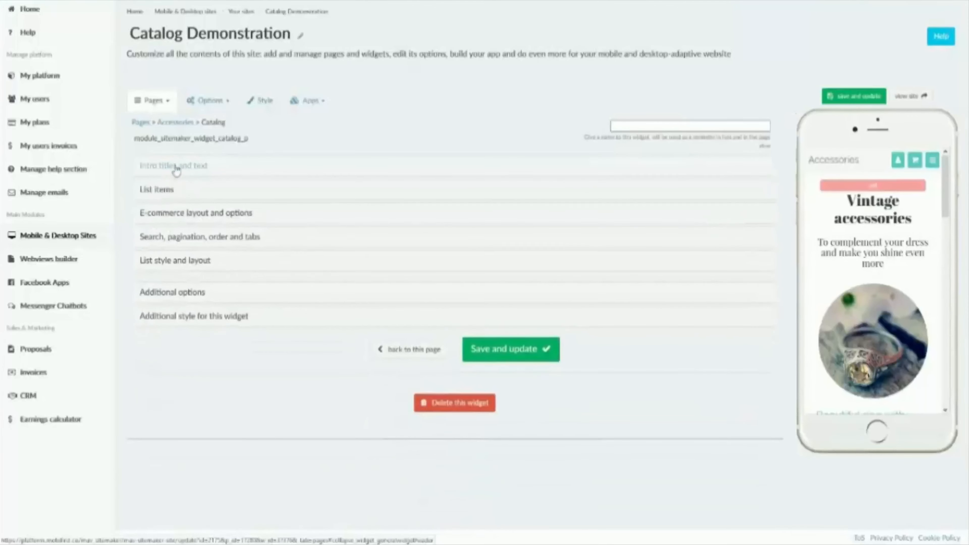
# - Turn on Hide "Add to cart" button in the e-commerce layout, save the widget and check the items in the phone preview
pyautogui.click(170, 220)
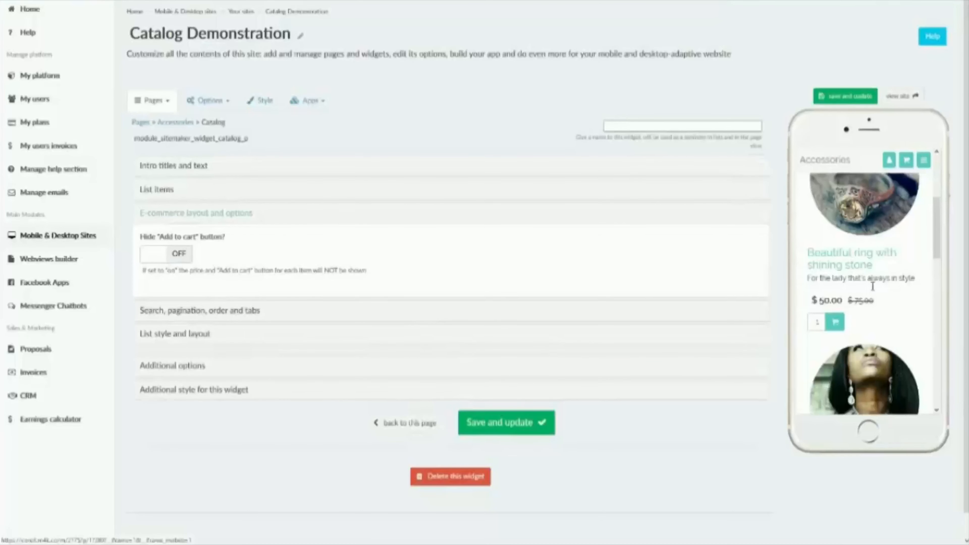
pyautogui.click(171, 254)
pyautogui.click(846, 95)
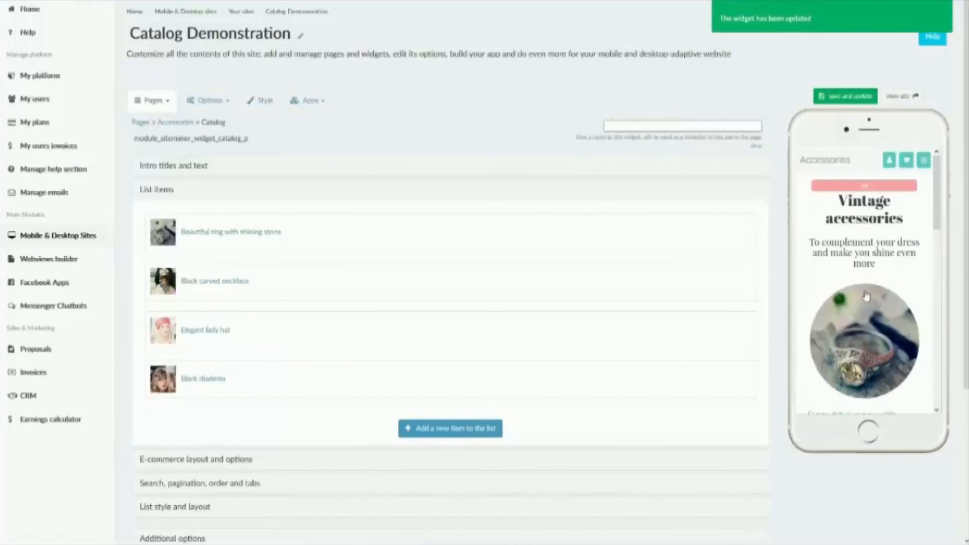
pyautogui.scroll(-5, 826, 299)
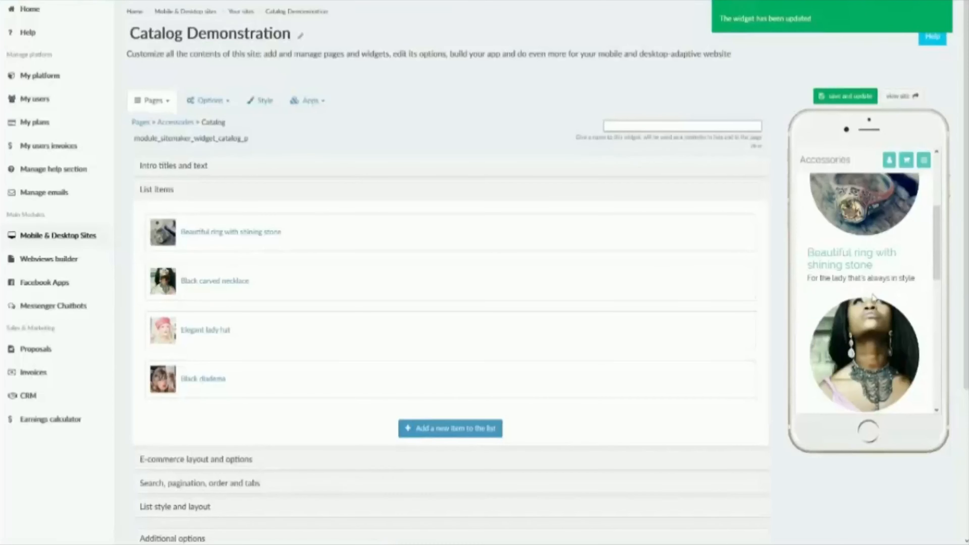
pyautogui.scroll(2, 874, 296)
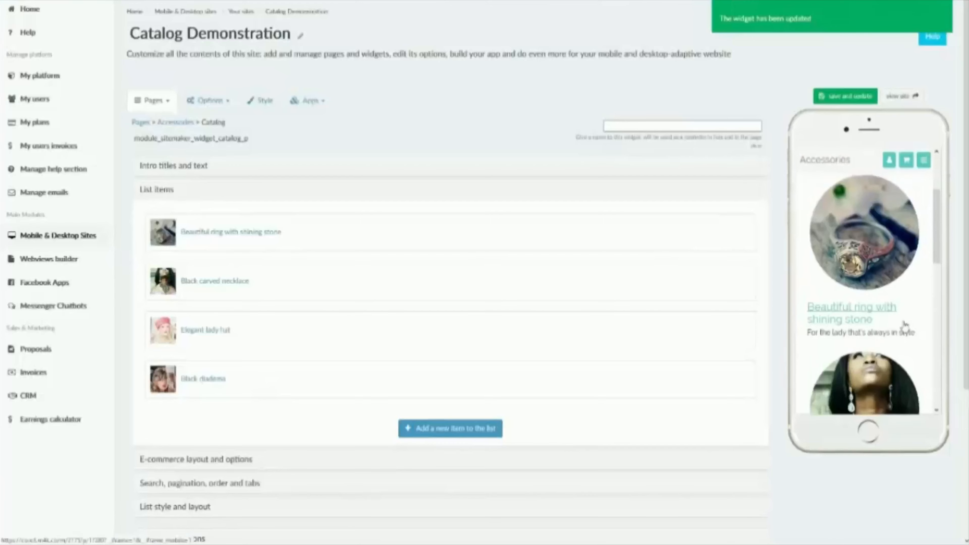
# - Turn Hide "Add to cart" button off again, save the widget and view the item prices in the phone preview
pyautogui.click(240, 461)
pyautogui.click(172, 261)
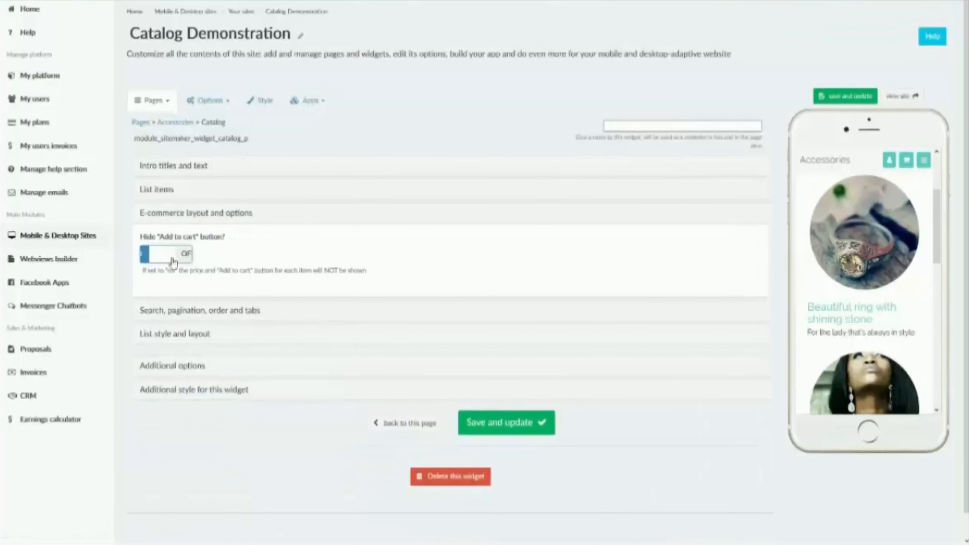
pyautogui.click(834, 102)
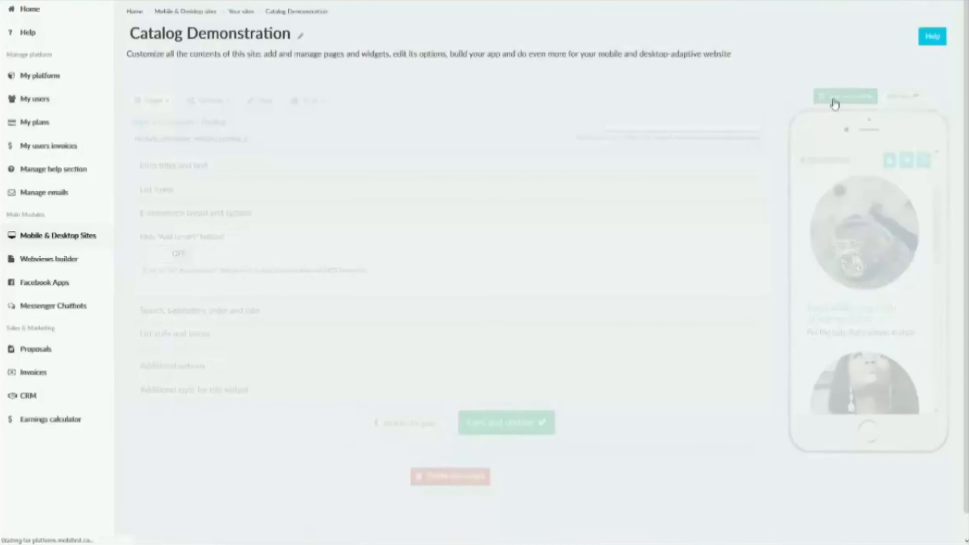
pyautogui.scroll(-5, 879, 310)
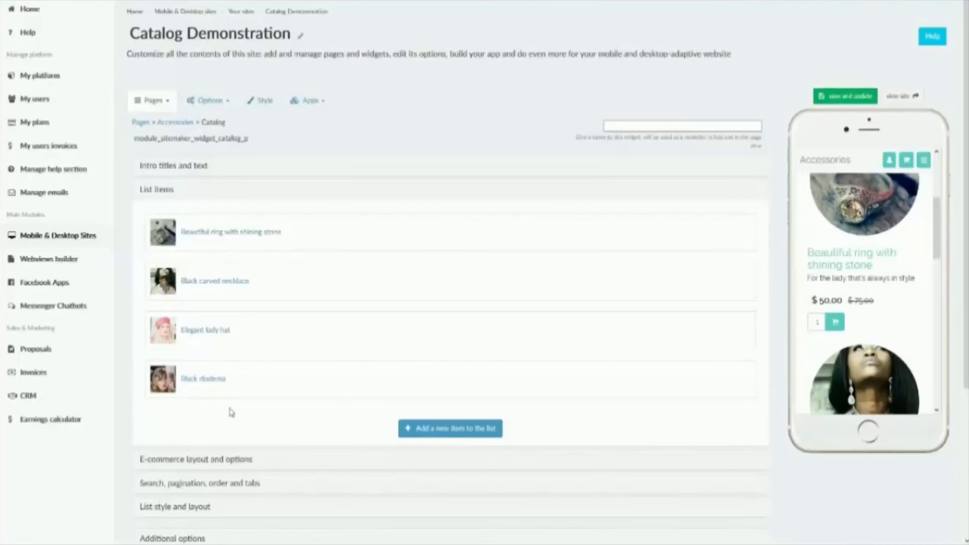
# - Add a search form to the catalog list, save the widget and check it in the phone preview
pyautogui.scroll(-3, 237, 237)
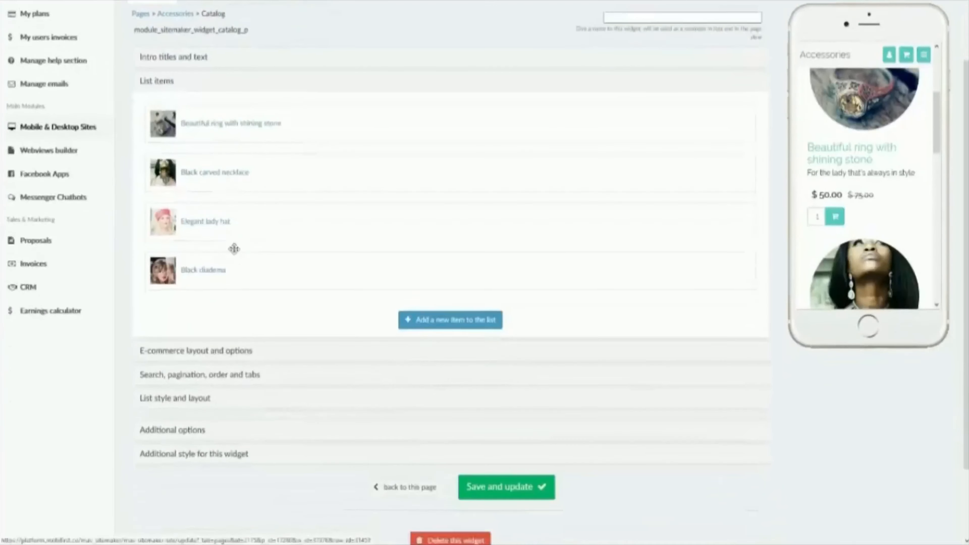
pyautogui.click(218, 358)
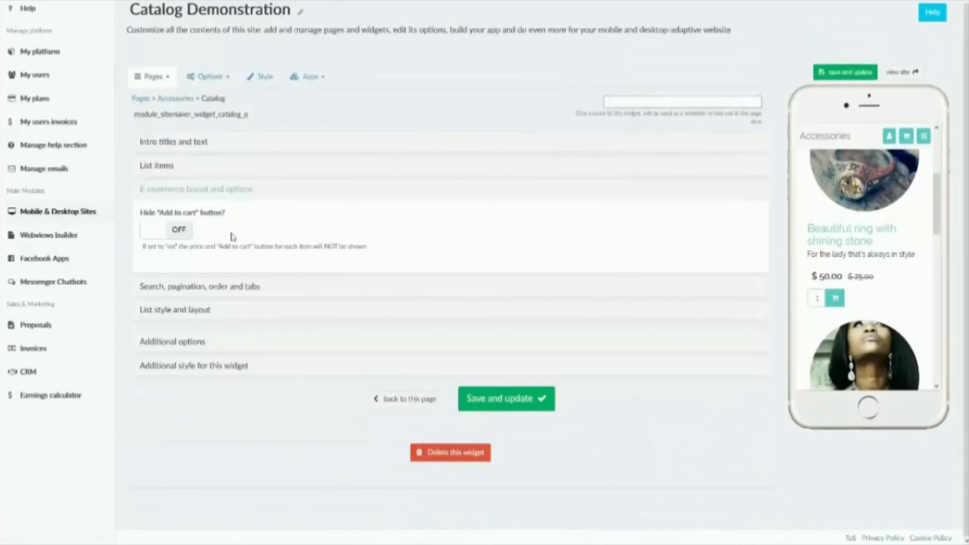
pyautogui.click(161, 290)
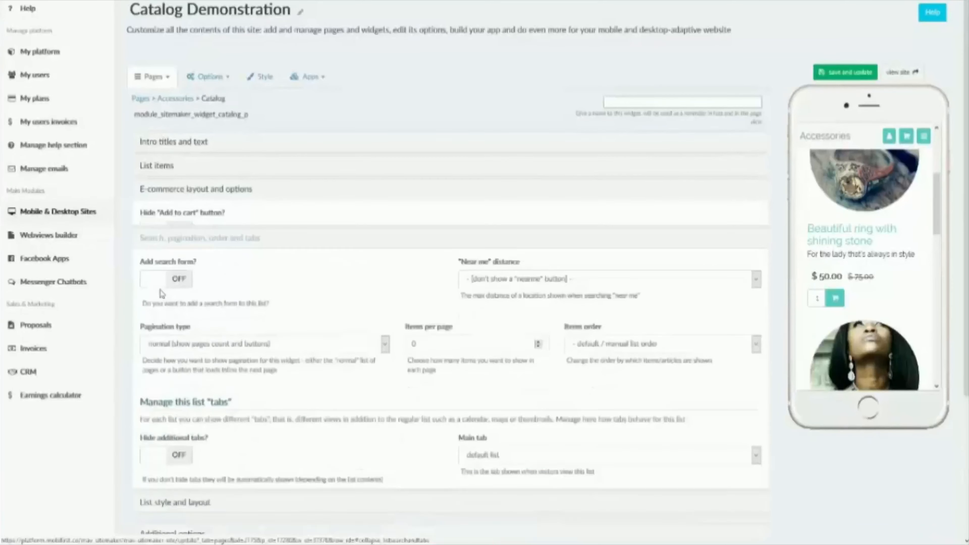
pyautogui.click(160, 255)
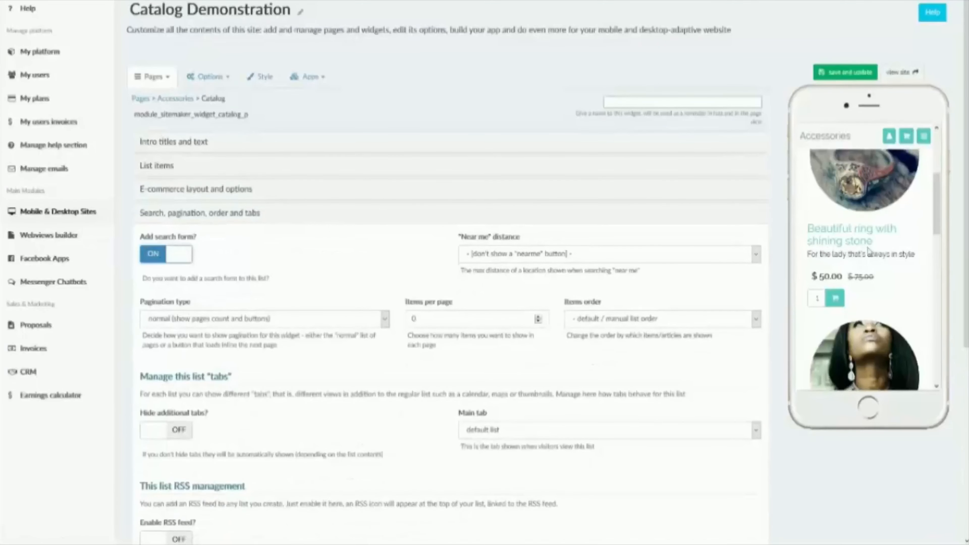
pyautogui.click(859, 73)
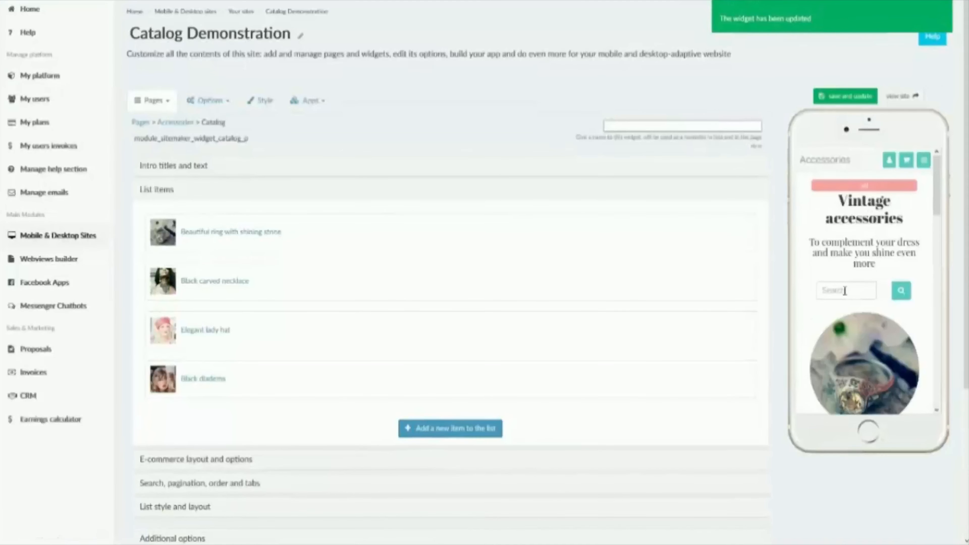
pyautogui.scroll(-2, 845, 291)
# - Examine the pagination type and main tab choices in the search, pagination, order and tabs settings, keeping both selections
pyautogui.scroll(-3, 277, 421)
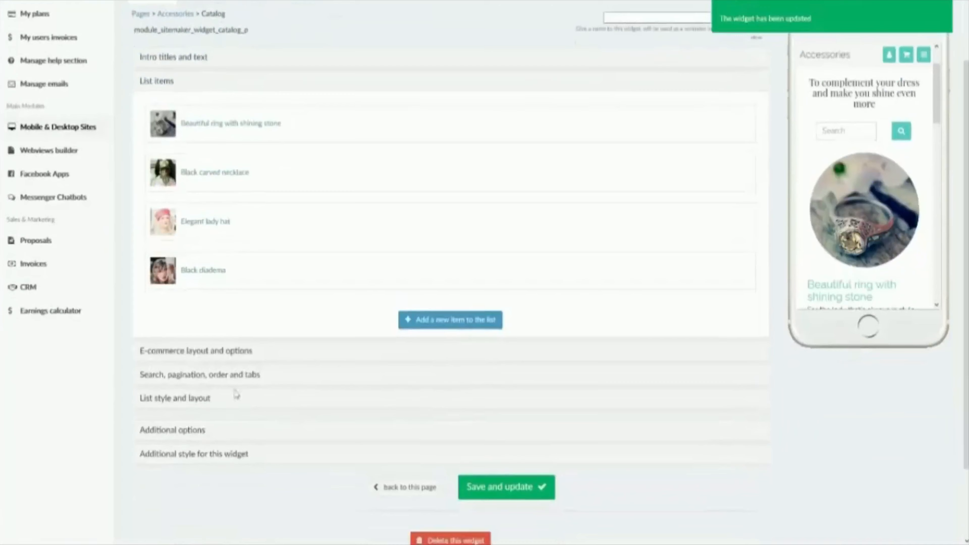
pyautogui.click(229, 376)
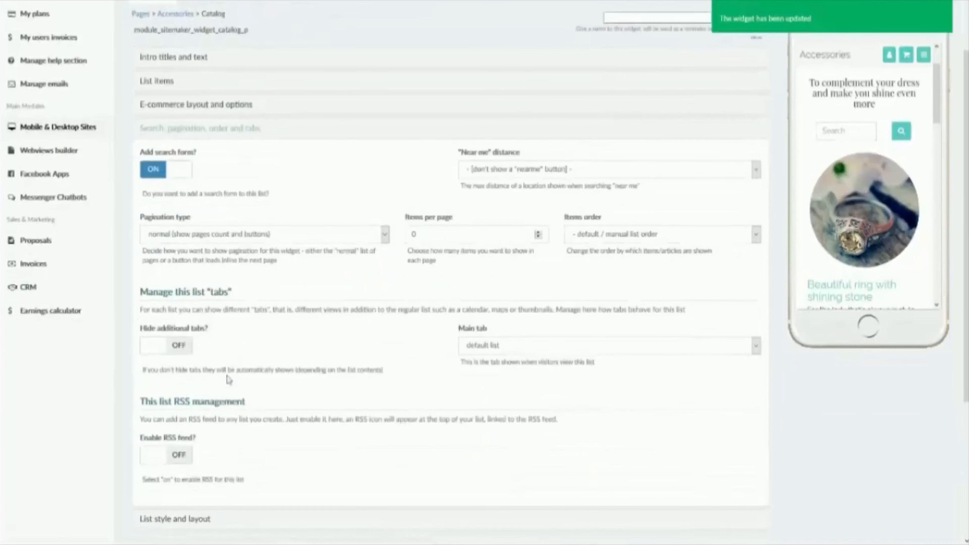
pyautogui.click(210, 238)
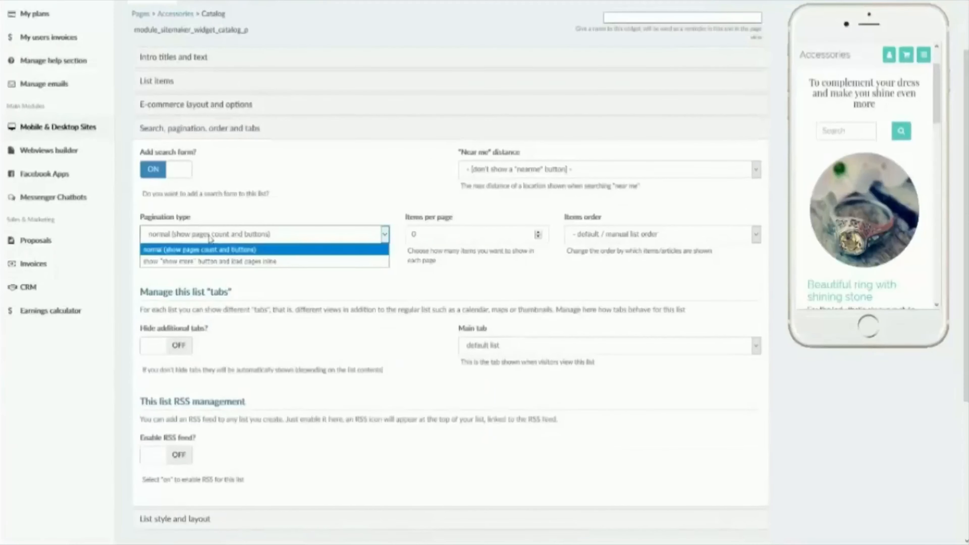
pyautogui.click(210, 239)
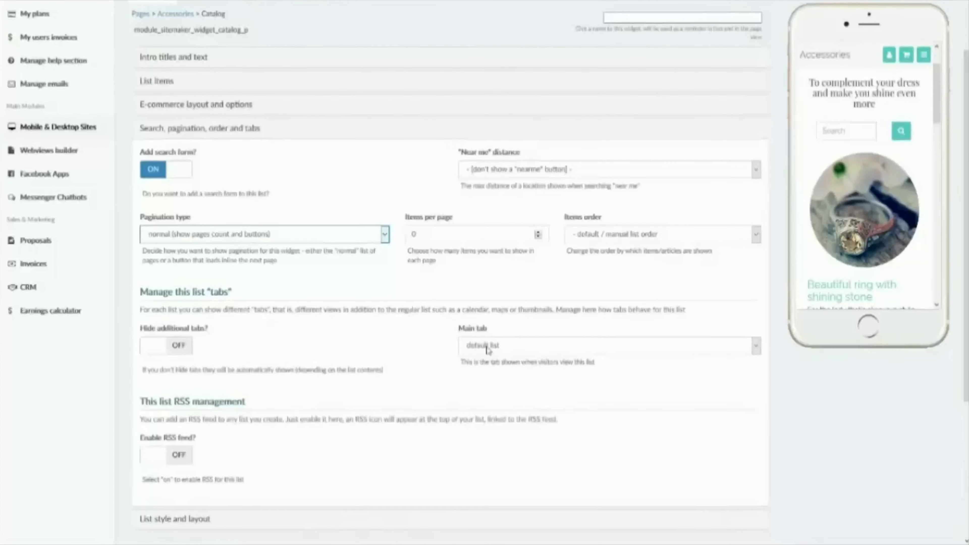
pyautogui.click(513, 351)
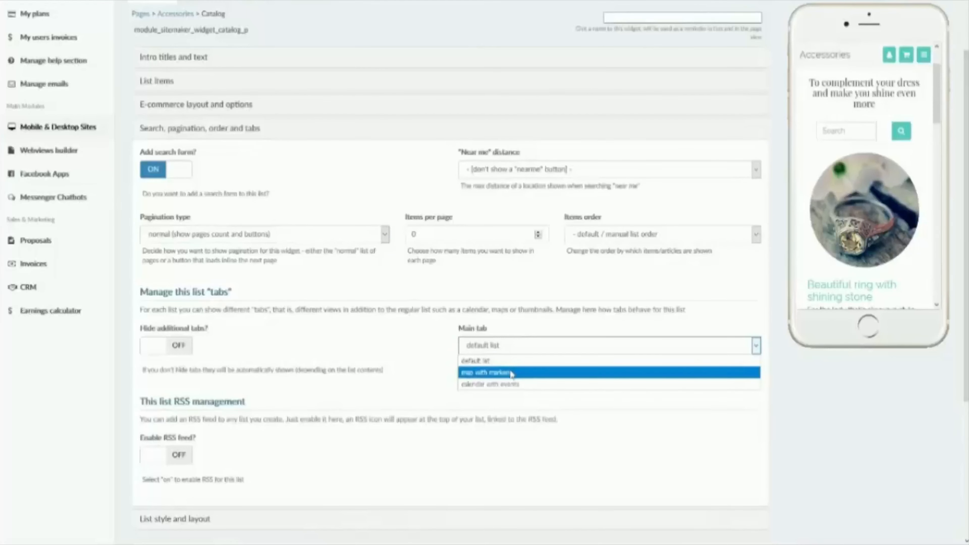
pyautogui.click(475, 346)
# - Enable the RSS feed for the catalog list and turn it off again
pyautogui.scroll(-1, 257, 403)
pyautogui.scroll(-1, 257, 403)
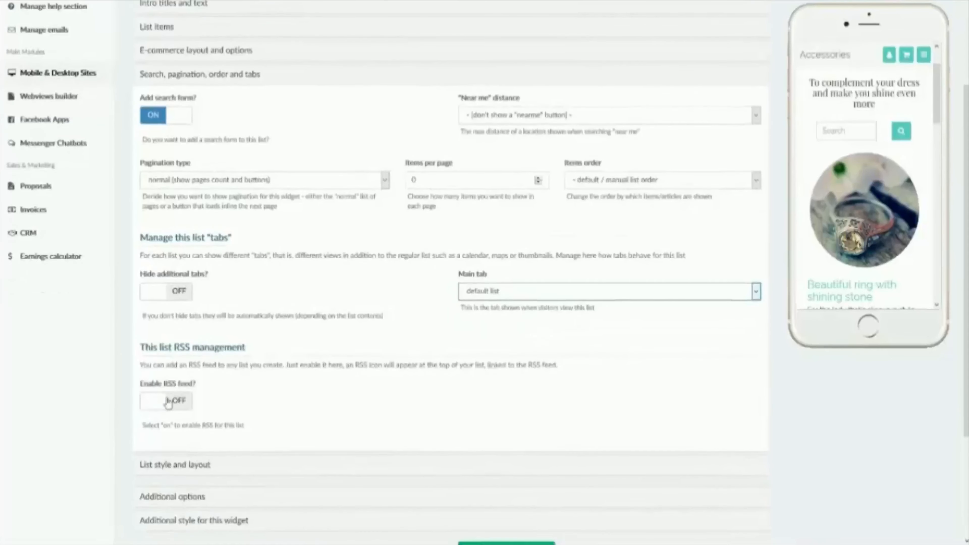
pyautogui.click(172, 407)
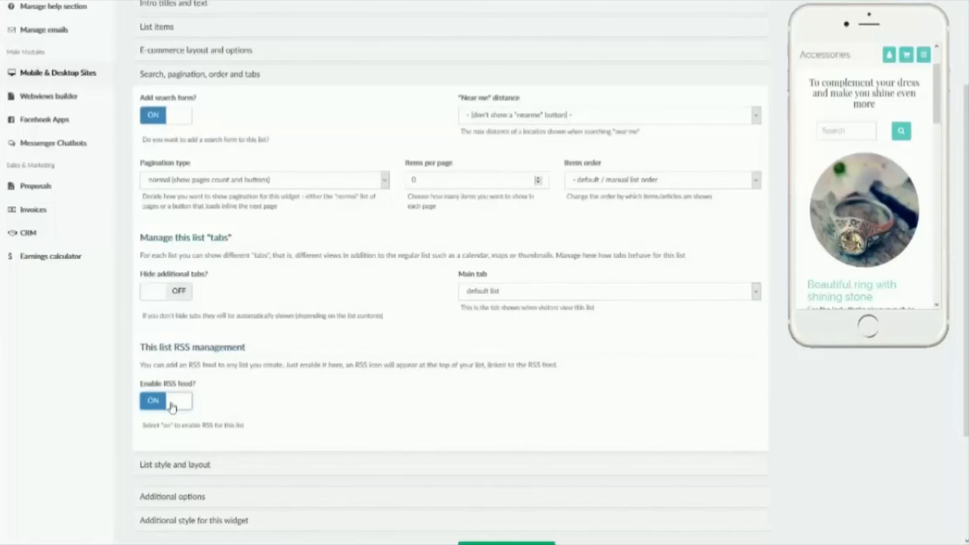
pyautogui.click(171, 406)
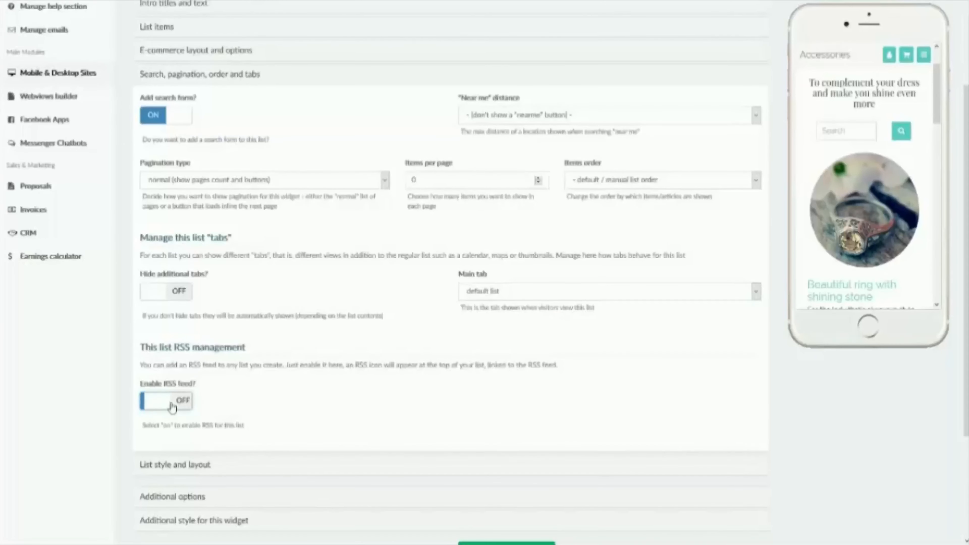
# - Set the catalog's mobile columns to 2 in the list style and layout, save the widget and check the phone preview
pyautogui.click(208, 473)
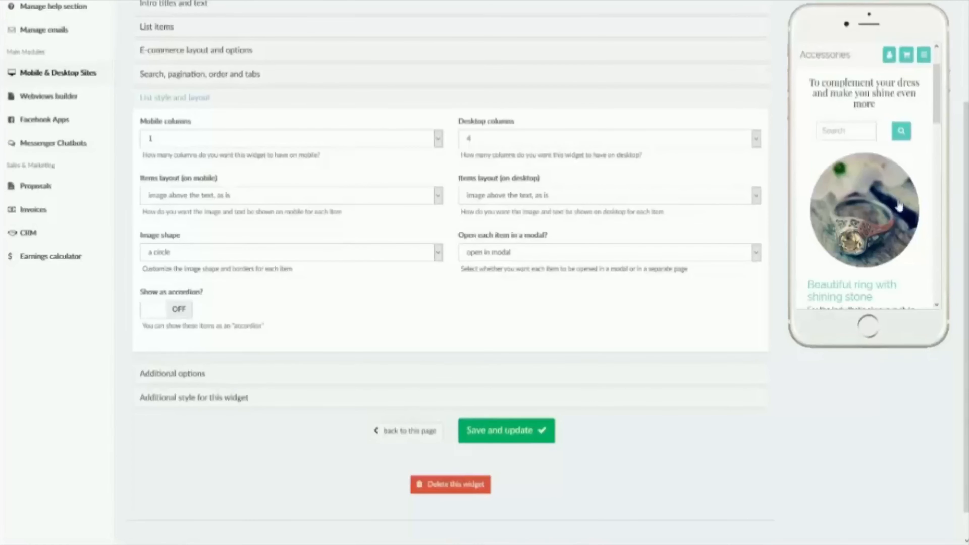
pyautogui.click(394, 144)
pyautogui.click(394, 166)
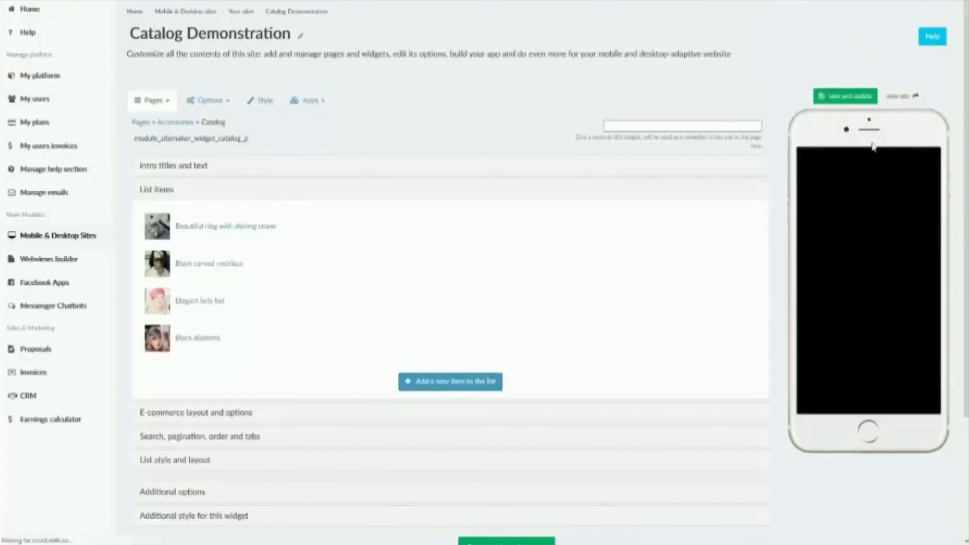
pyautogui.scroll(-4, 858, 268)
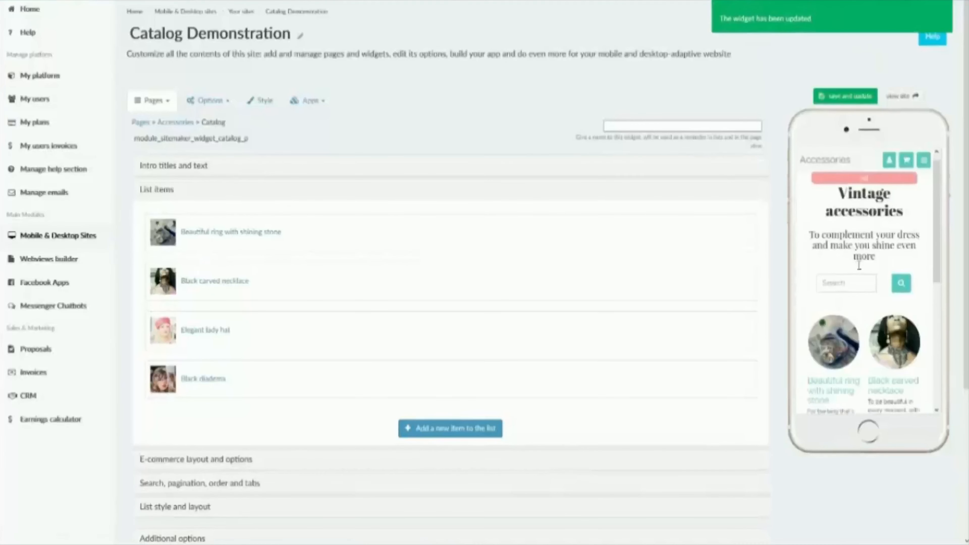
pyautogui.scroll(2, 860, 269)
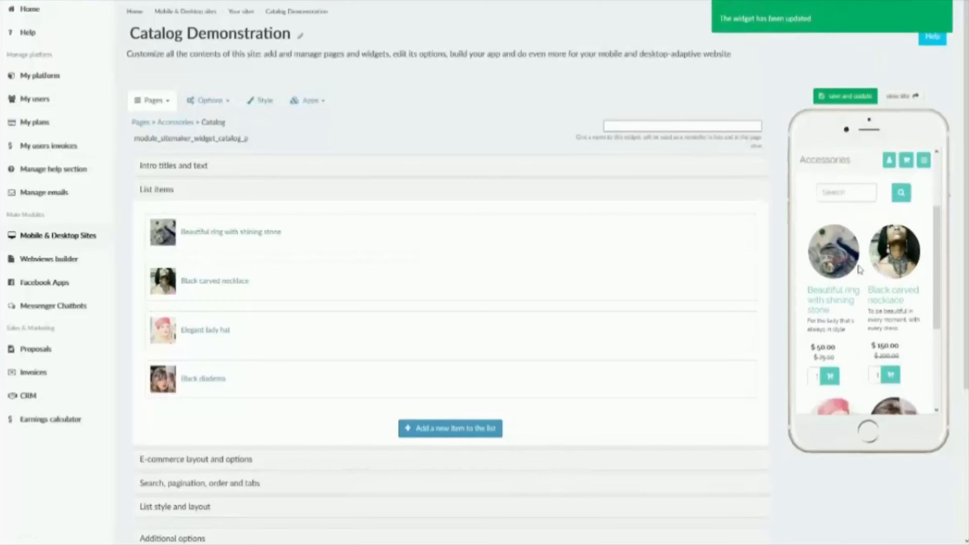
# - Set the catalog's mobile columns back to 1 in the list style and layout settings
pyautogui.scroll(-3, 504, 339)
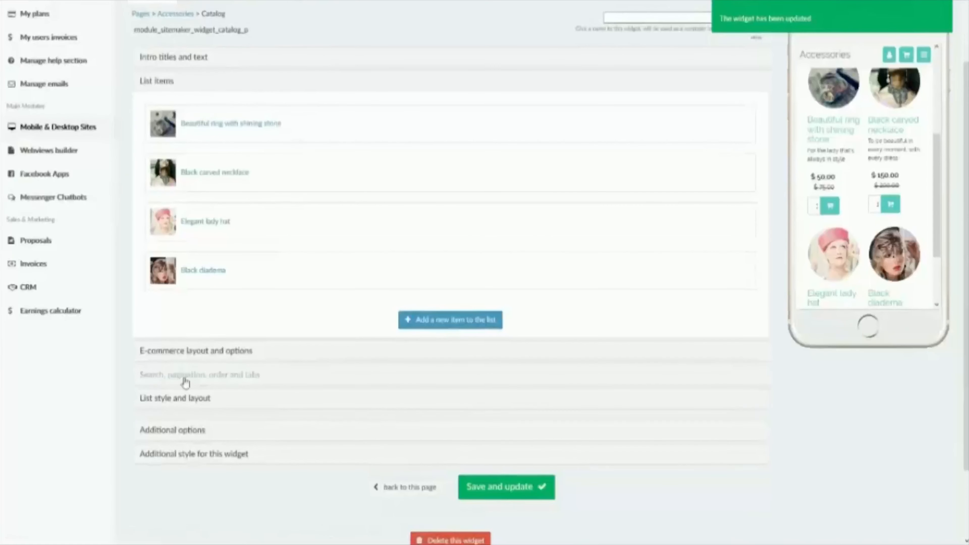
pyautogui.click(172, 400)
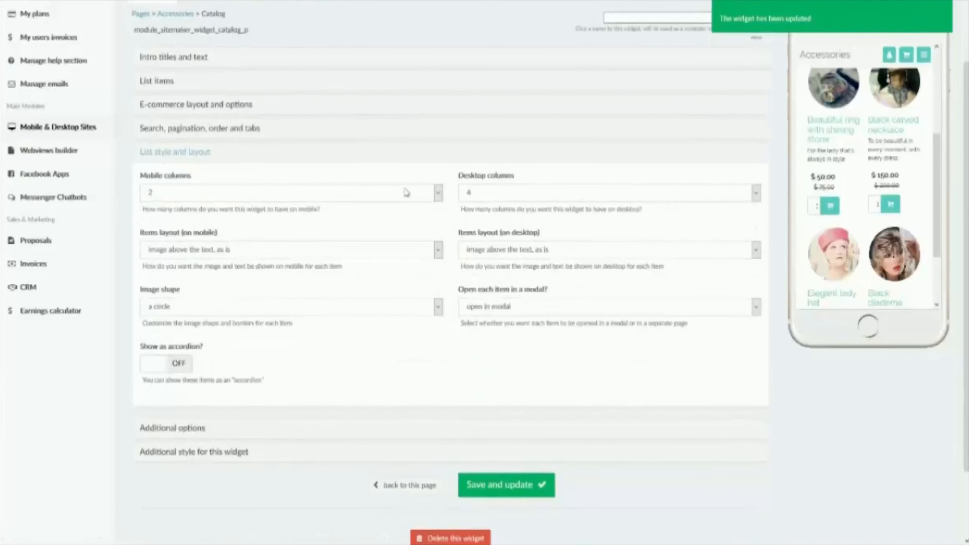
pyautogui.click(405, 193)
pyautogui.click(363, 209)
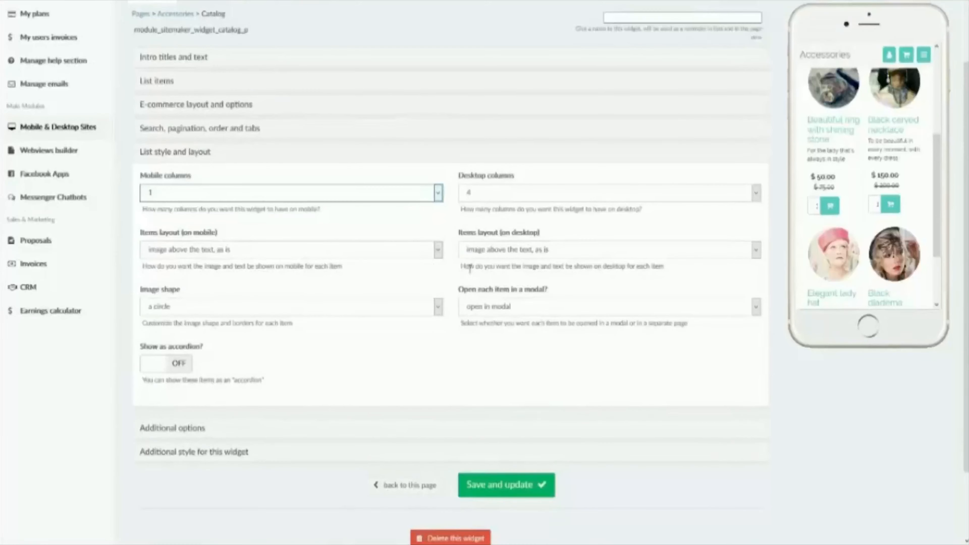
# - Examine the mobile and desktop items layout choices, keeping "image above the text, as is" for both
pyautogui.click(347, 253)
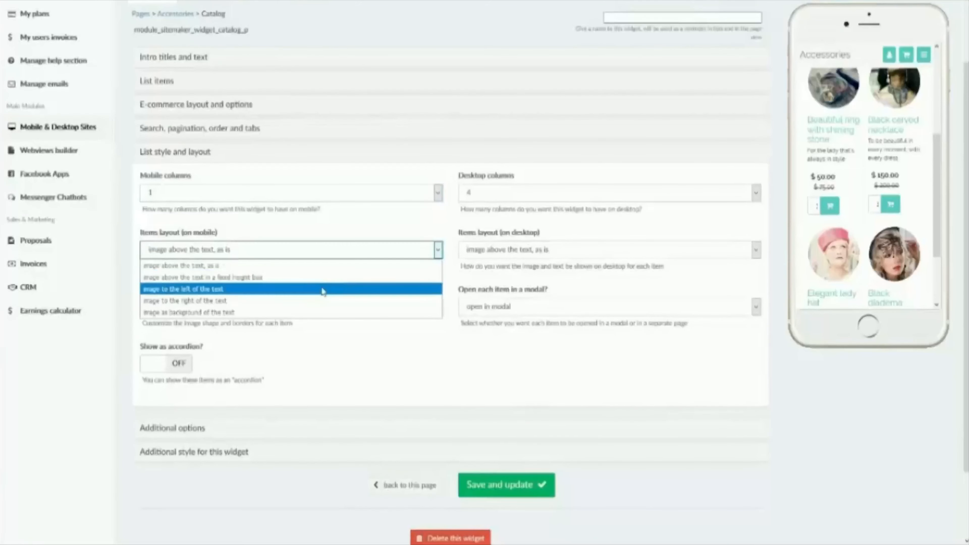
pyautogui.click(325, 264)
pyautogui.click(527, 251)
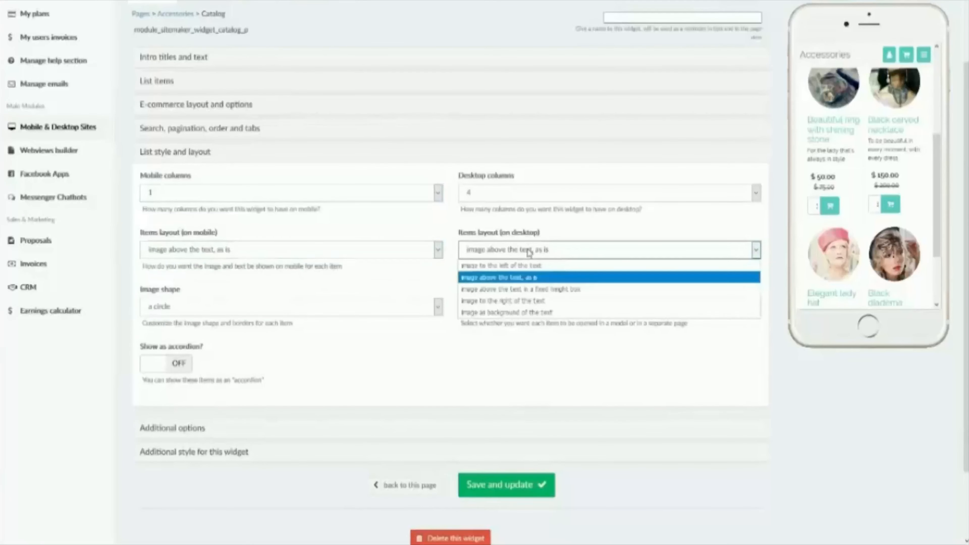
pyautogui.click(527, 250)
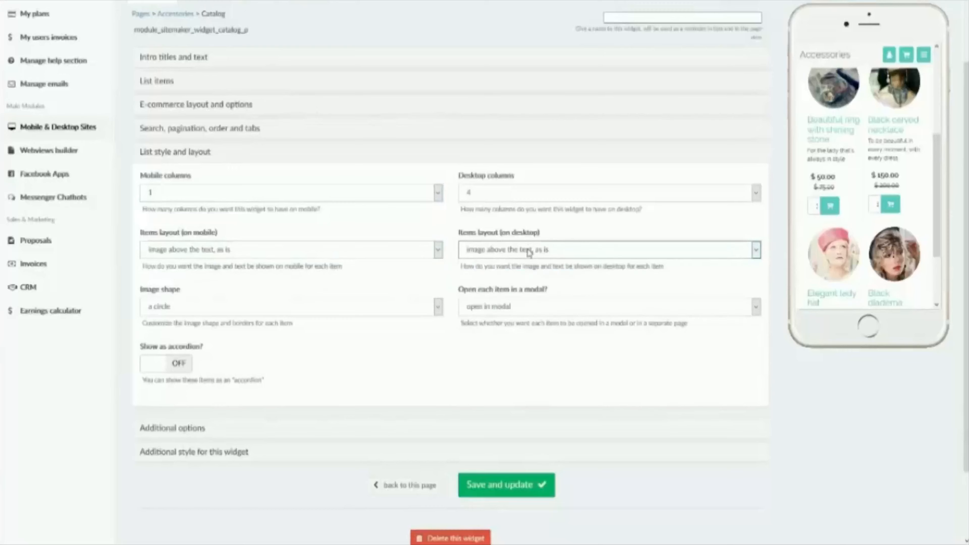
# - Examine the item opening choices, keeping "open in modal", and view the ring item's modal in the phone preview before closing it
pyautogui.click(592, 312)
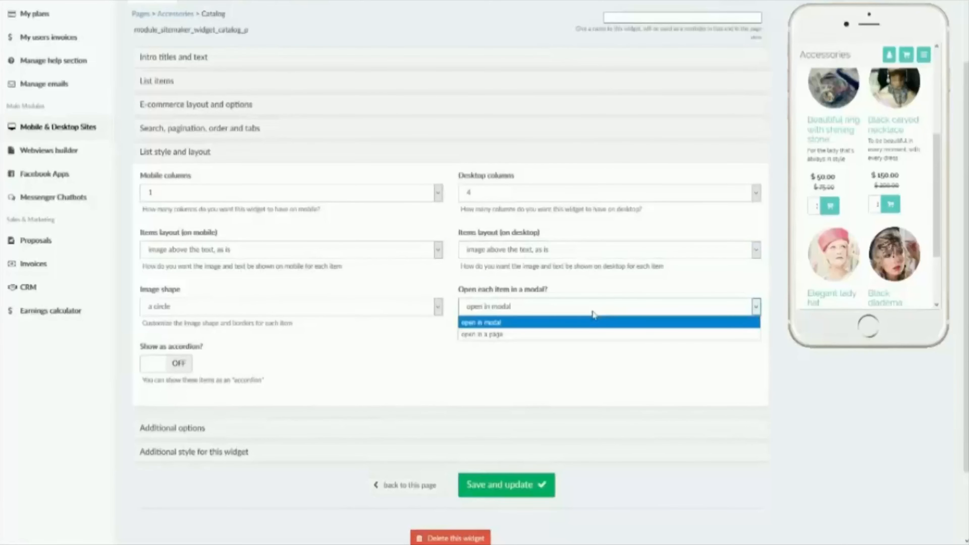
pyautogui.click(593, 314)
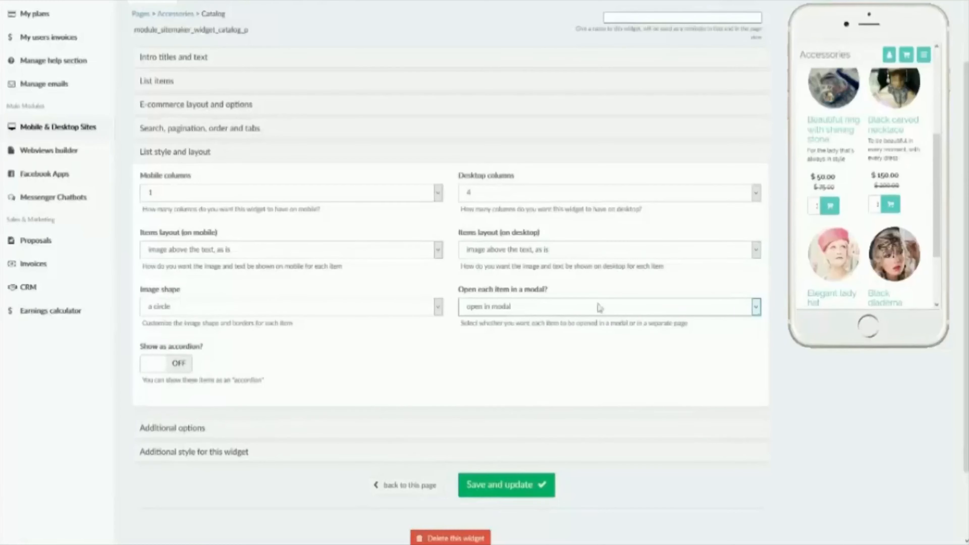
pyautogui.click(821, 128)
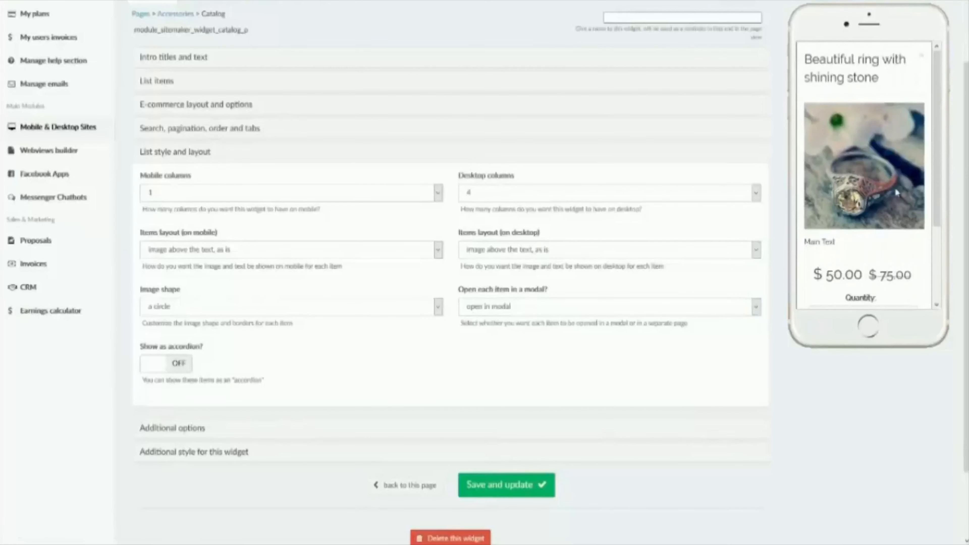
pyautogui.click(923, 58)
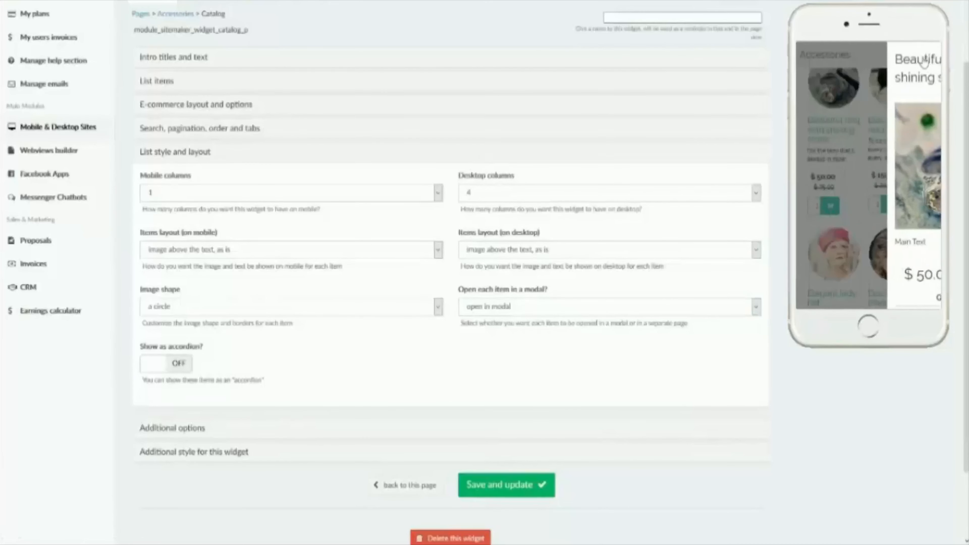
# - Set each catalog item to open in a page and save the widget
pyautogui.click(537, 310)
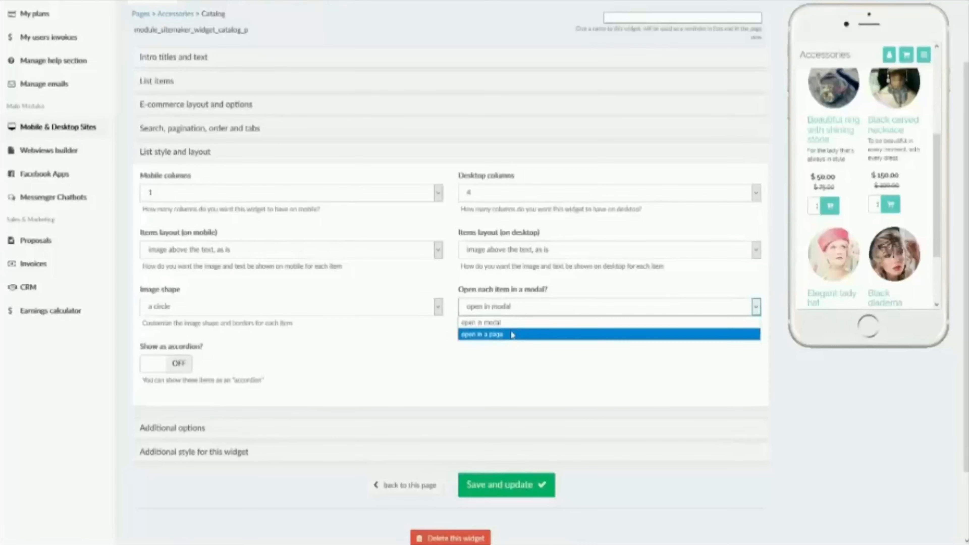
pyautogui.click(512, 335)
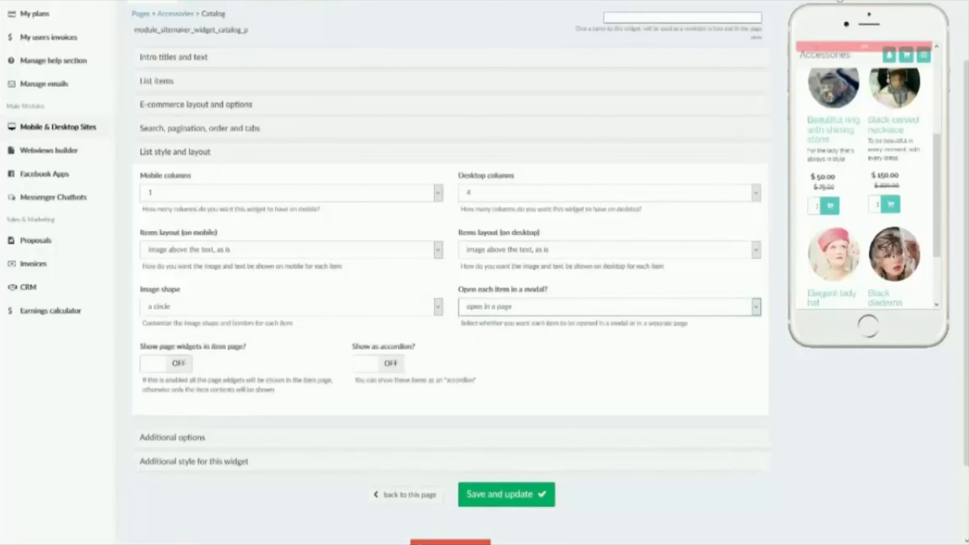
pyautogui.click(507, 495)
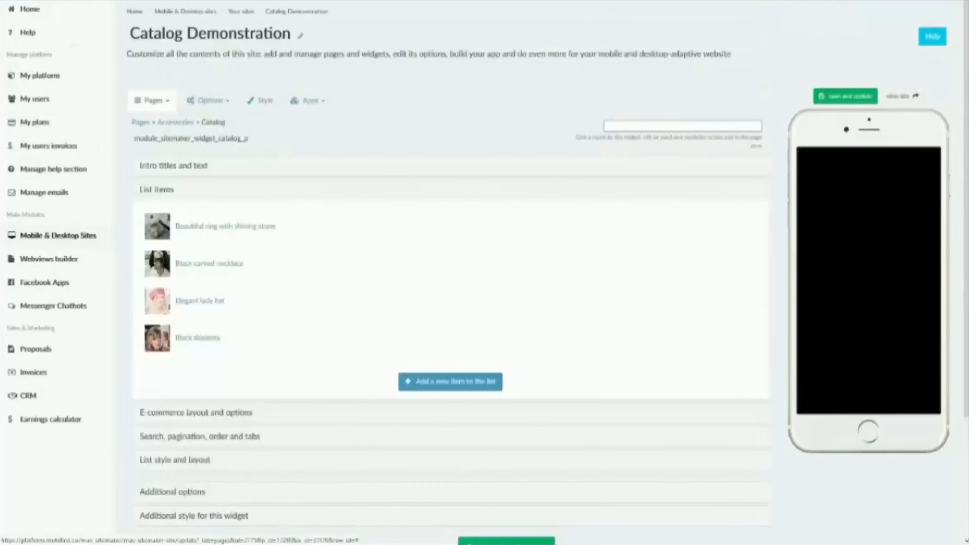
# - View the "Beautiful ring with shining stone" item's page in the phone preview and return to the catalog
pyautogui.scroll(-3, 836, 262)
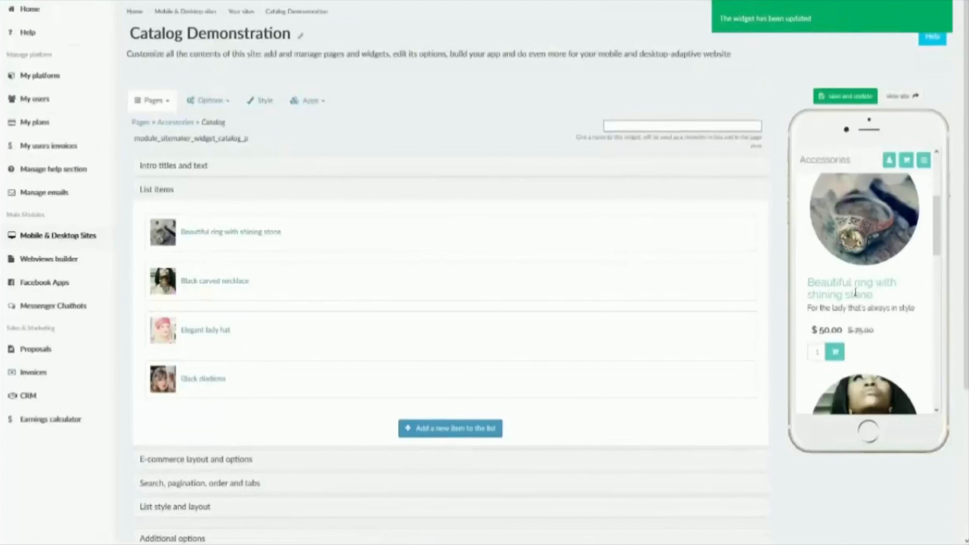
pyautogui.click(856, 290)
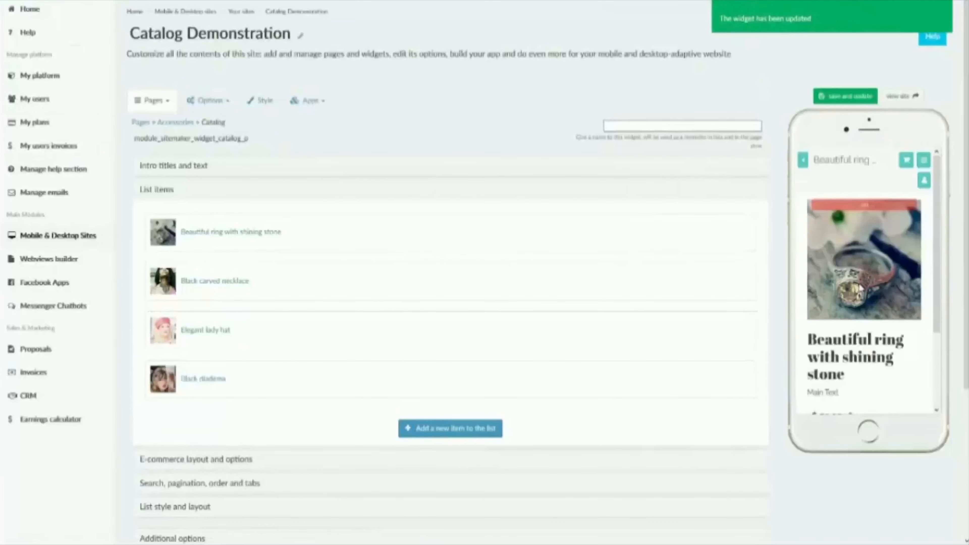
pyautogui.scroll(-3, 861, 288)
pyautogui.scroll(3, 860, 267)
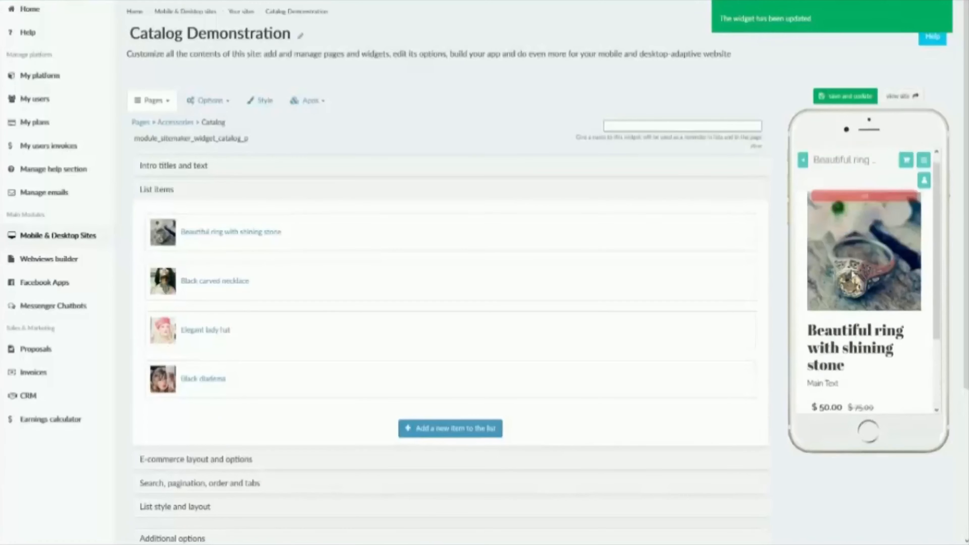
pyautogui.click(804, 162)
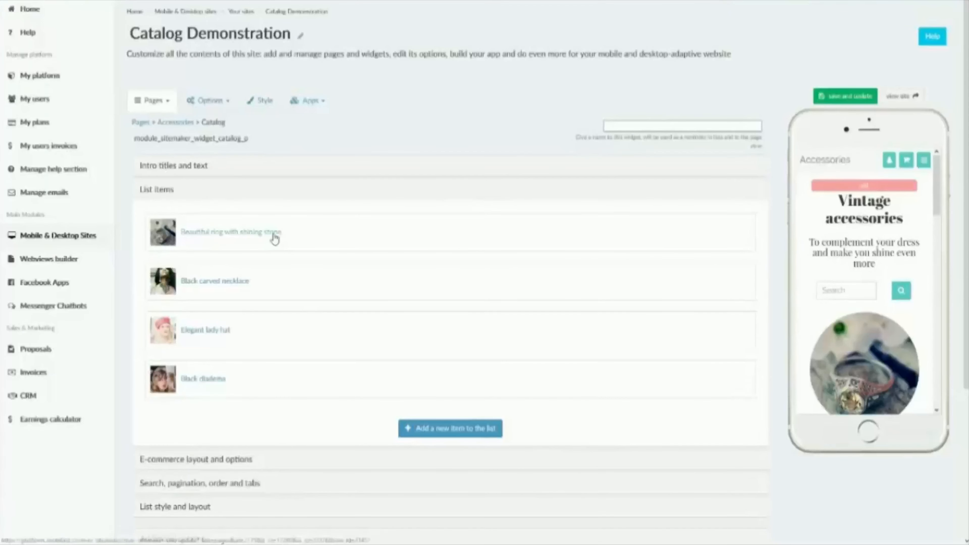
# - Open the additional options alongside the list style and layout, and examine the login required, mobile only and desktop only switches
pyautogui.scroll(-3, 275, 238)
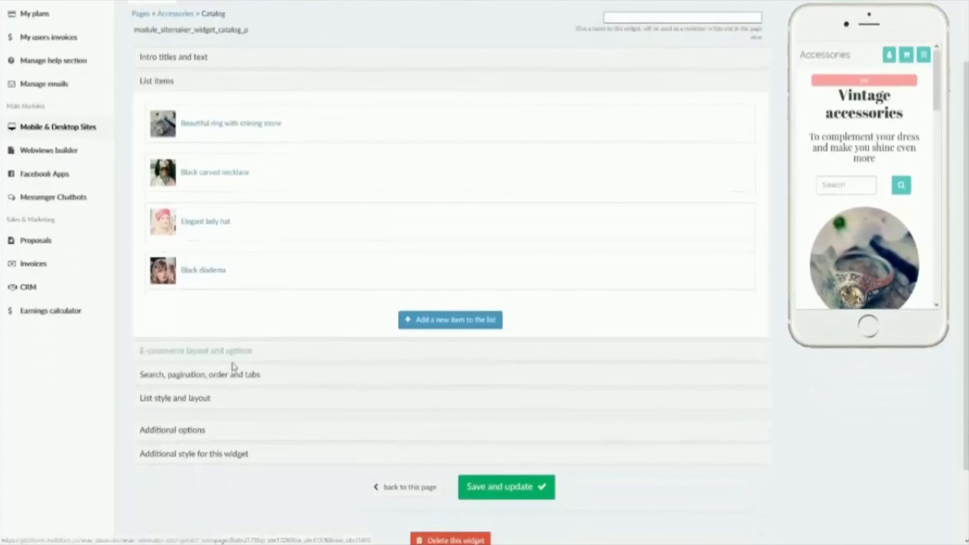
pyautogui.click(194, 430)
pyautogui.click(162, 236)
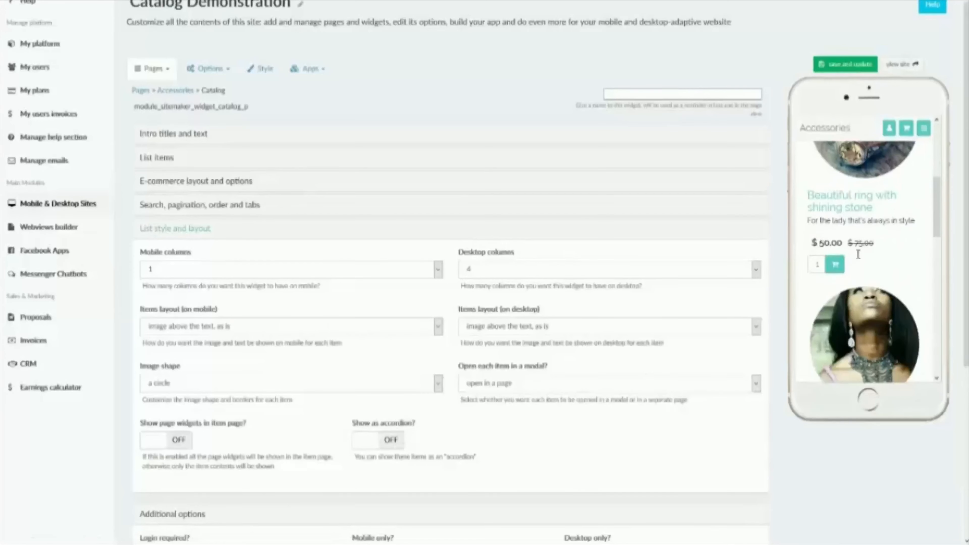
pyautogui.scroll(-4, 286, 420)
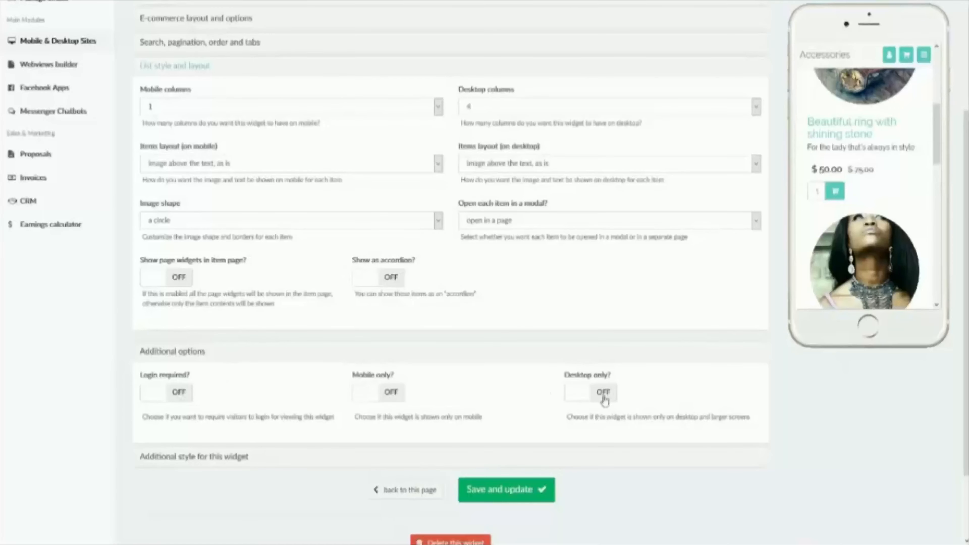
# - Examine the desktop space and margins choices in the widget's additional style, keeping full width and default margins
pyautogui.click(188, 457)
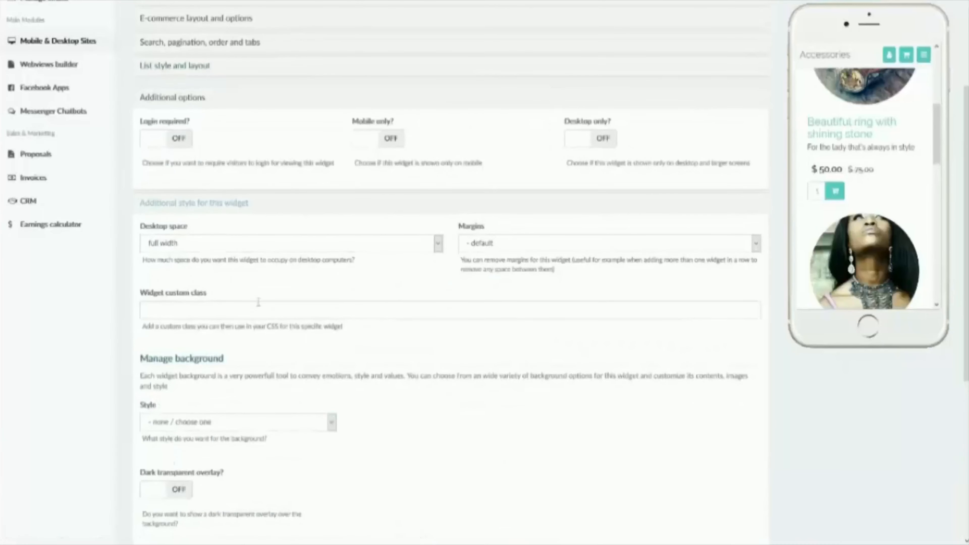
pyautogui.scroll(-3, 258, 301)
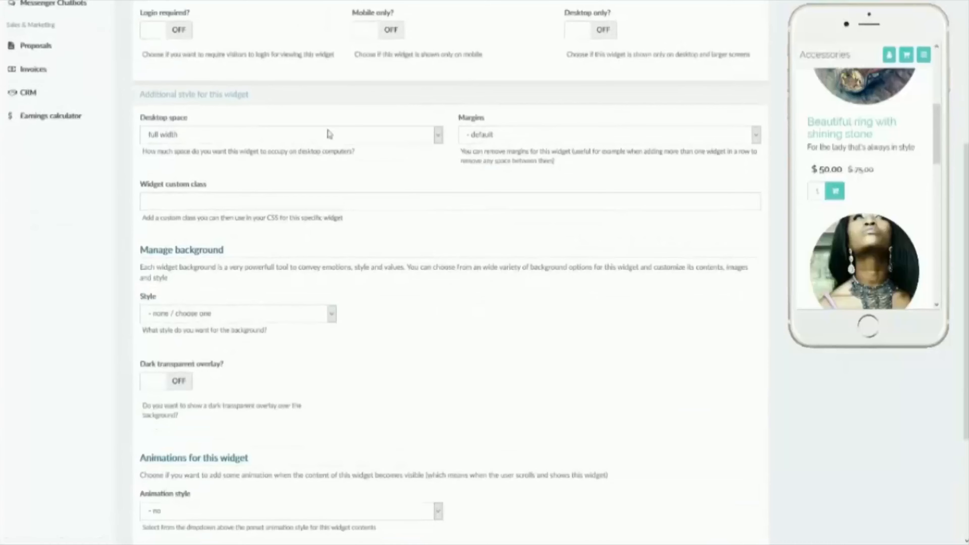
pyautogui.click(329, 134)
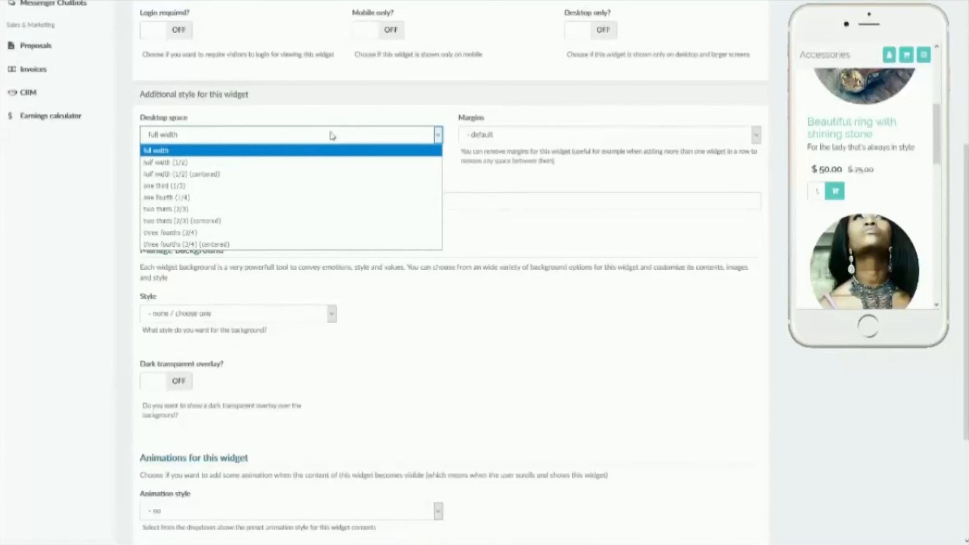
pyautogui.click(332, 136)
pyautogui.click(523, 136)
pyautogui.click(524, 137)
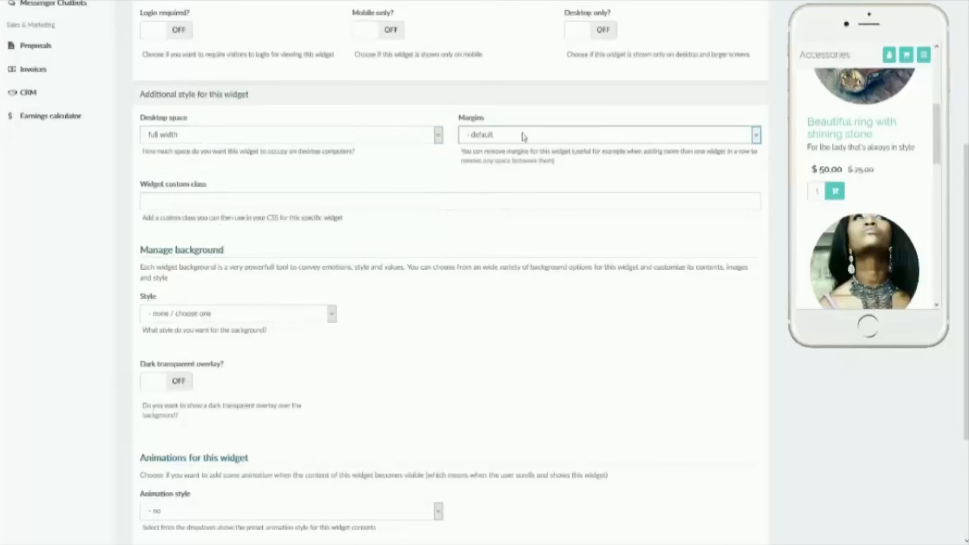
# - Examine the background style and animation style choices for the widget, keeping no background and no animation
pyautogui.click(250, 313)
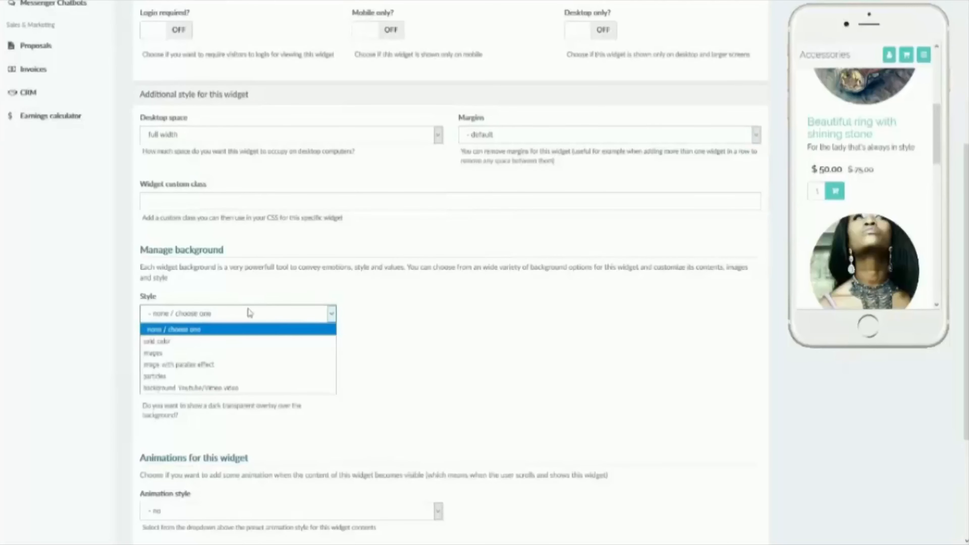
pyautogui.click(250, 313)
pyautogui.scroll(5, 877, 191)
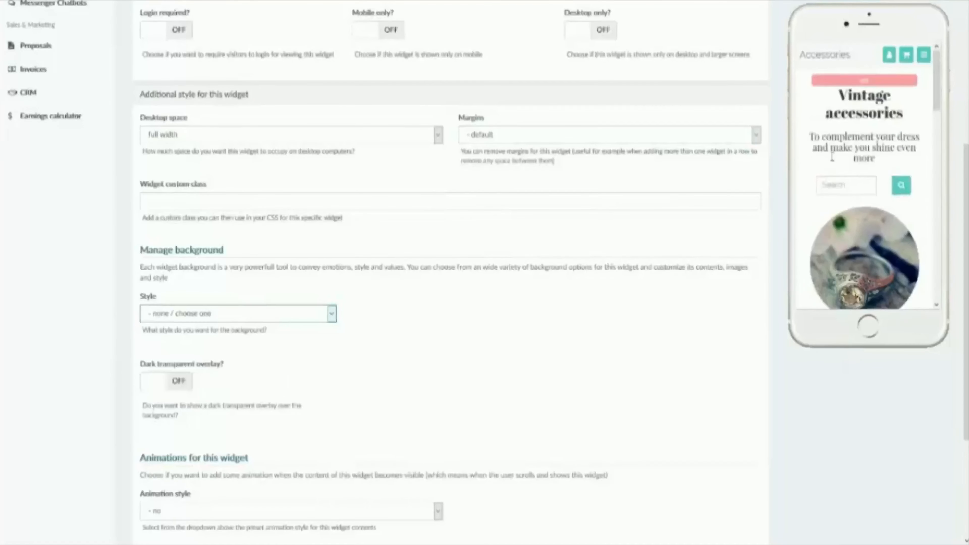
pyautogui.scroll(-5, 831, 157)
pyautogui.click(292, 321)
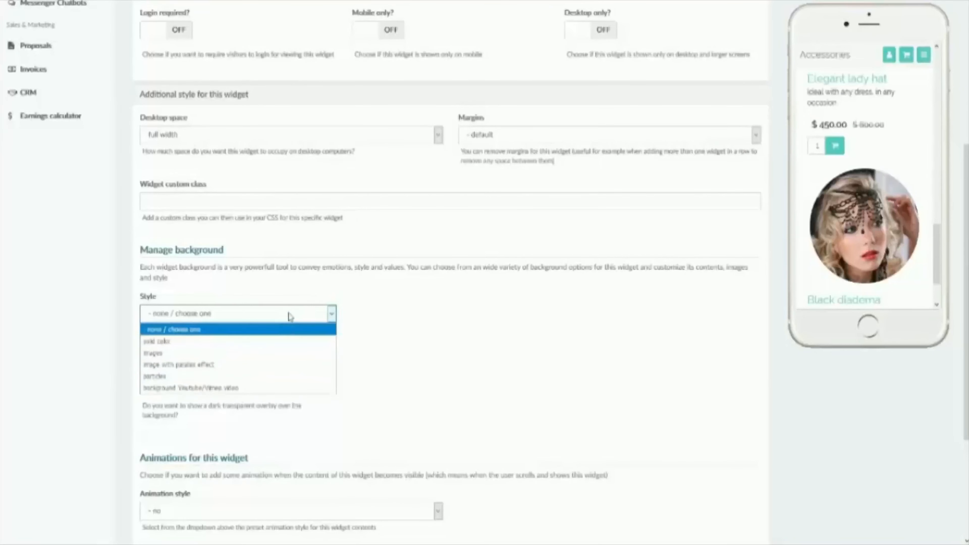
pyautogui.scroll(-1, 383, 327)
pyautogui.scroll(-5, 384, 326)
pyautogui.click(351, 334)
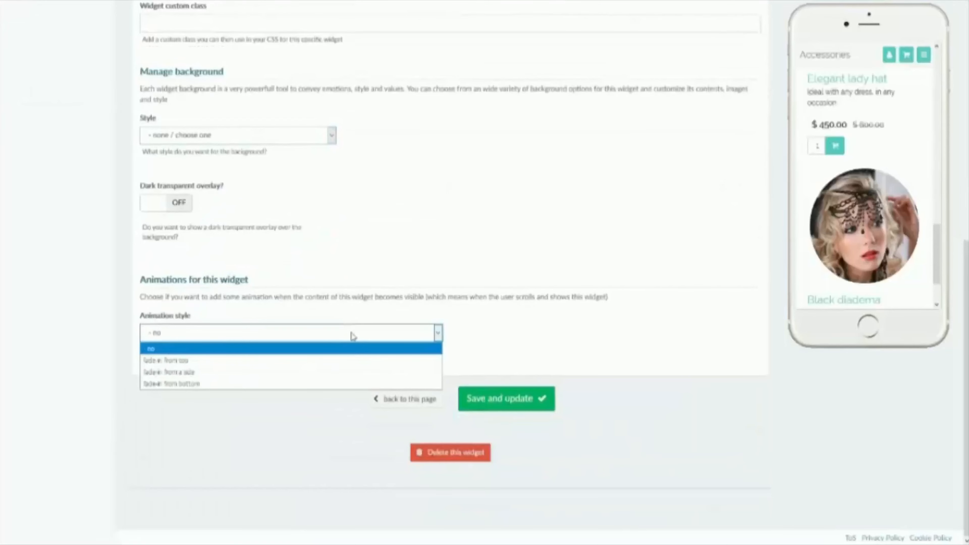
pyautogui.click(221, 331)
# - Review the widget's intro titles, list items and remaining settings sections from beginning to end
pyautogui.scroll(15, 507, 329)
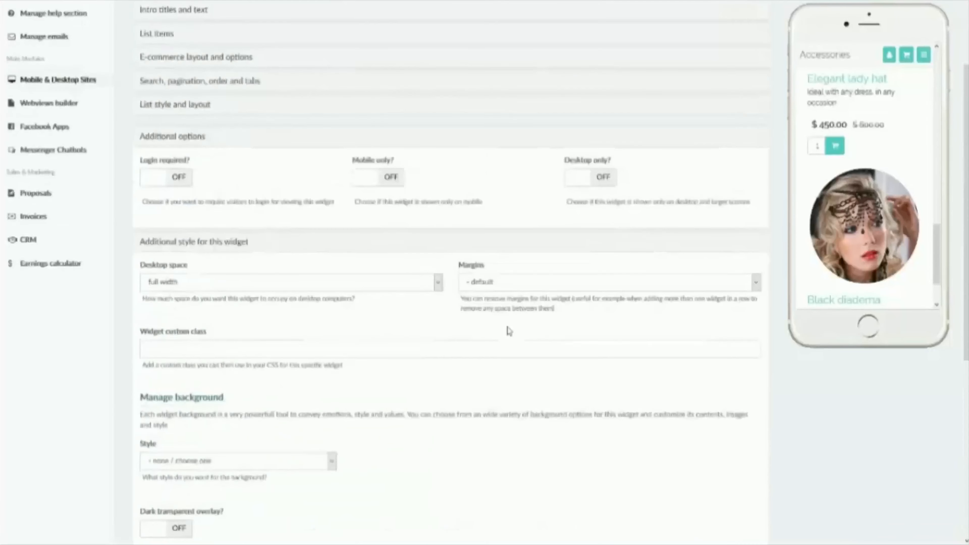
pyautogui.click(192, 167)
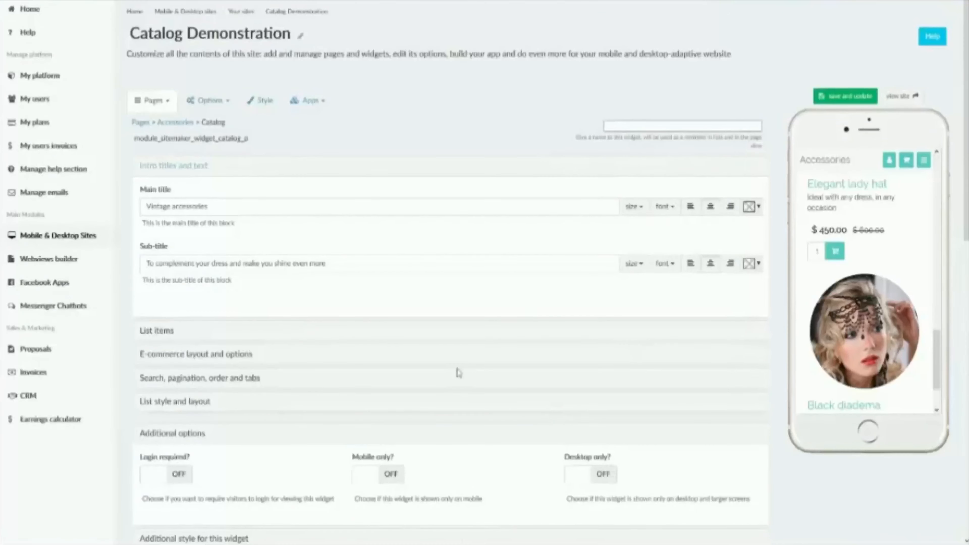
pyautogui.click(155, 331)
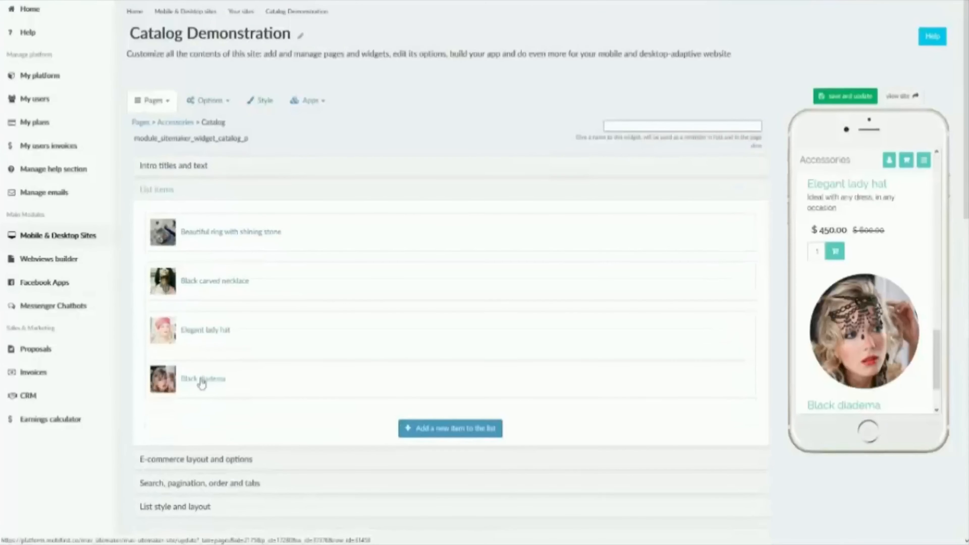
pyautogui.scroll(-3, 288, 240)
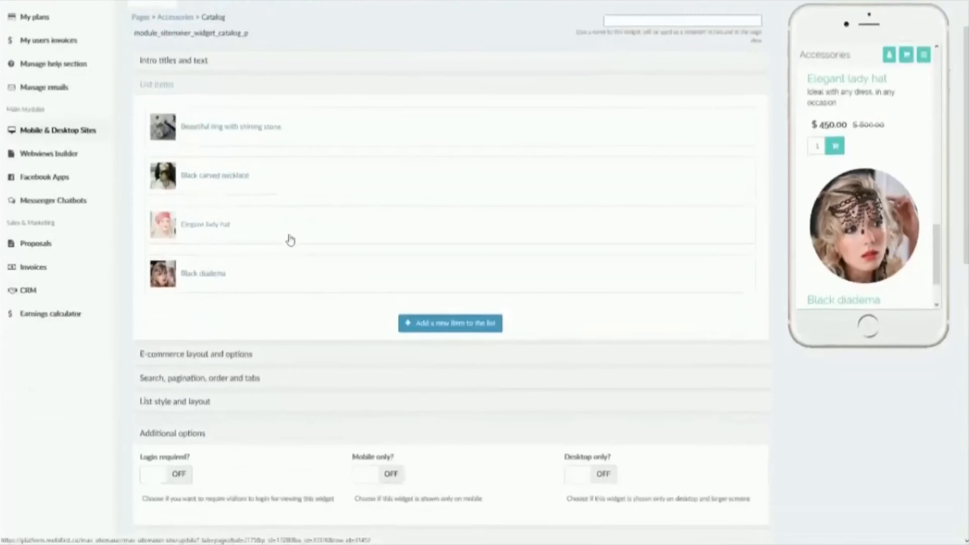
pyautogui.scroll(3, 290, 240)
pyautogui.scroll(-6, 274, 190)
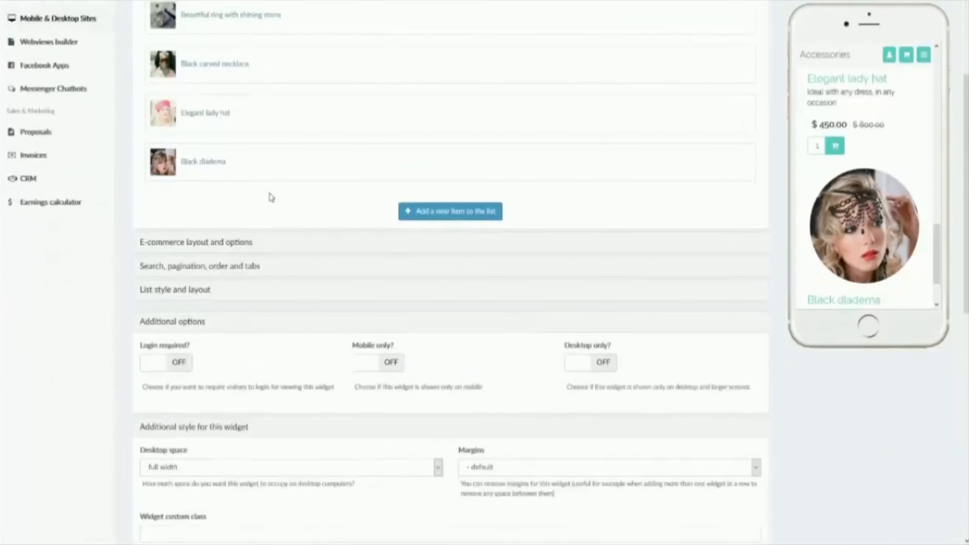
pyautogui.scroll(6, 270, 197)
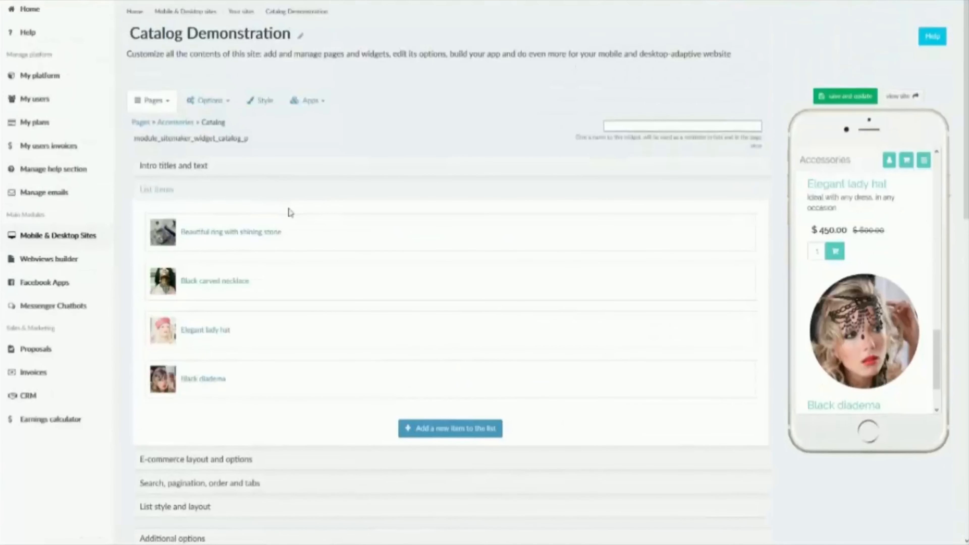
pyautogui.scroll(-10, 287, 215)
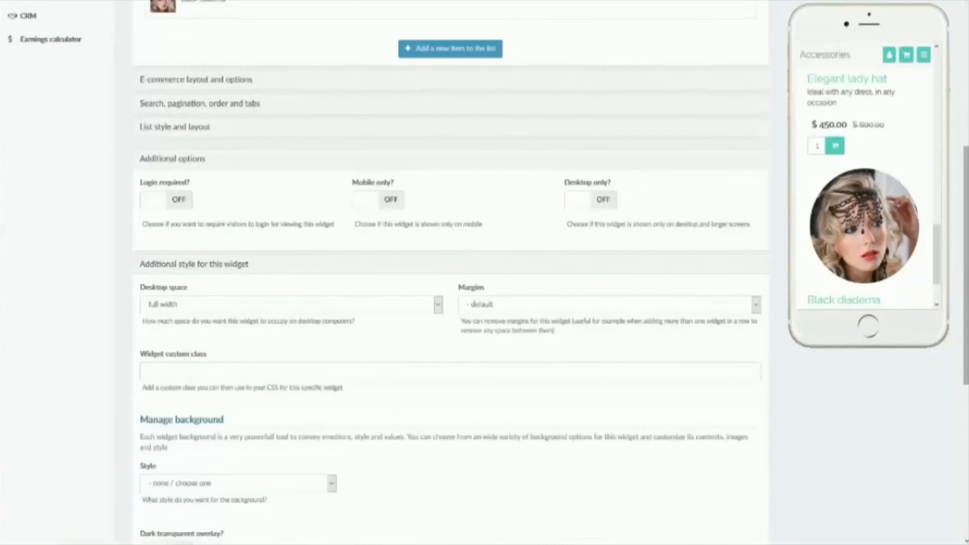
# - Return from the catalog widget to the Accessories page and add a new Product widget
pyautogui.scroll(-9, 634, 364)
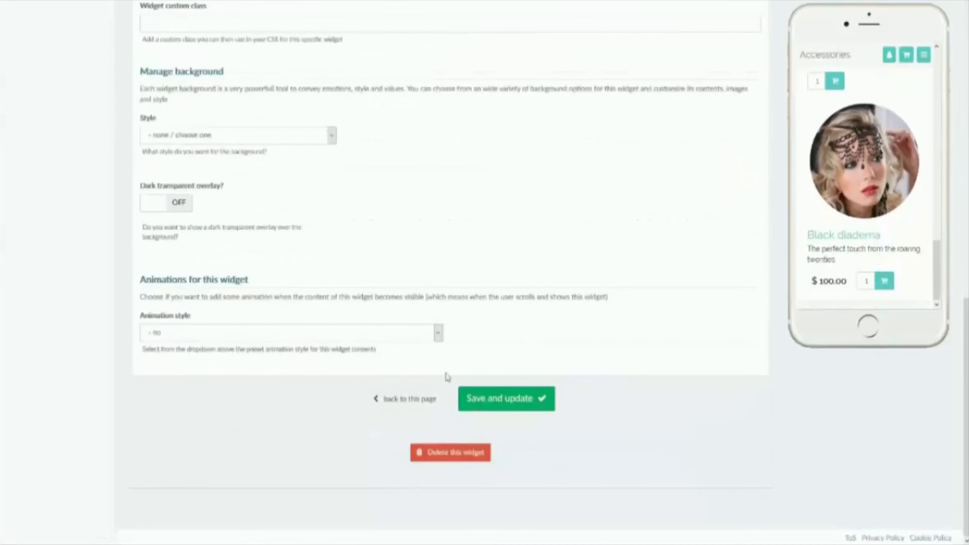
pyautogui.click(387, 407)
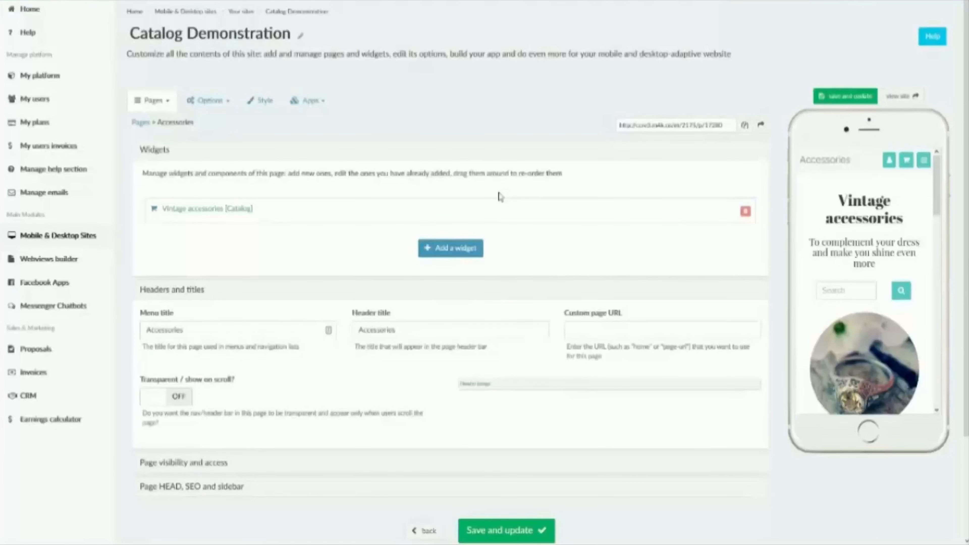
pyautogui.click(446, 246)
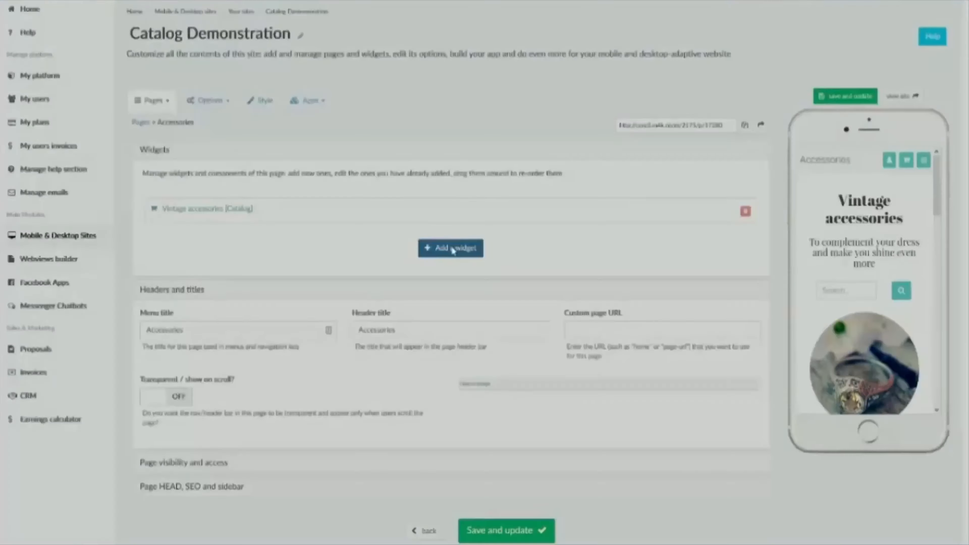
pyautogui.scroll(-5, 453, 250)
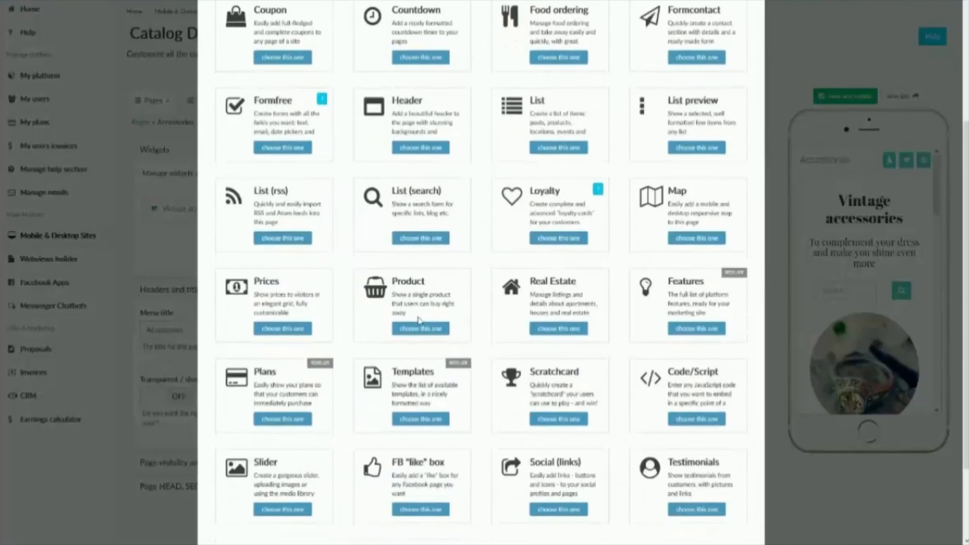
pyautogui.click(420, 328)
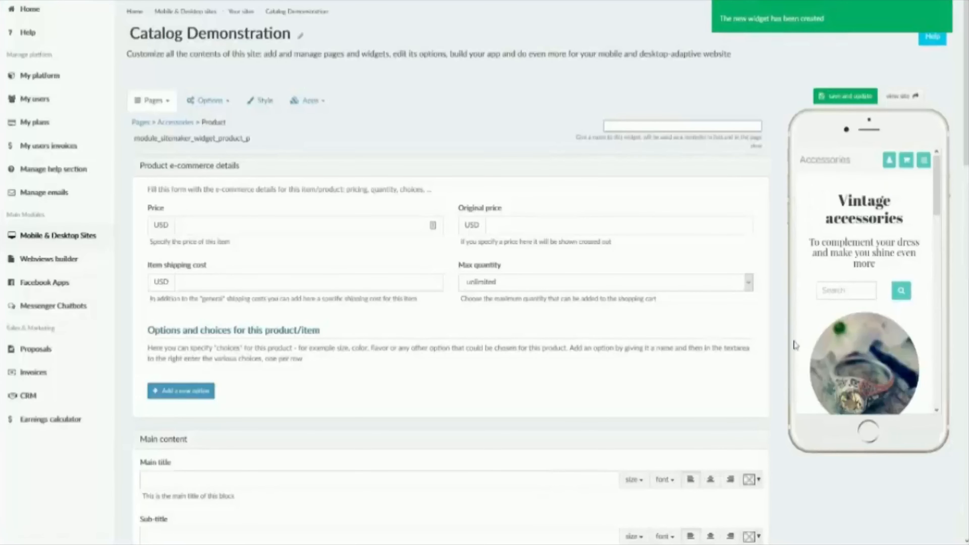
# - Set the product's price to 50 USD and its original price to 100 USD
pyautogui.click(318, 228)
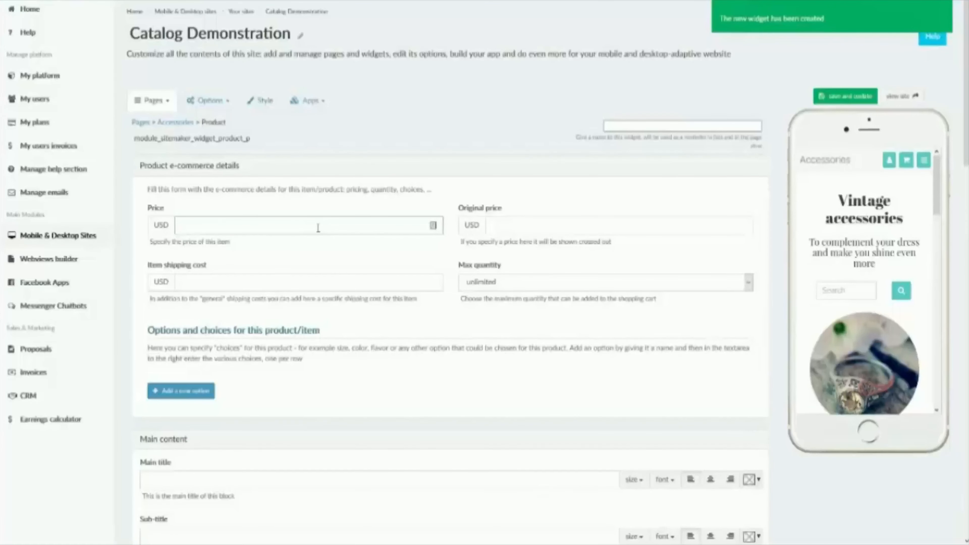
pyautogui.click(533, 231)
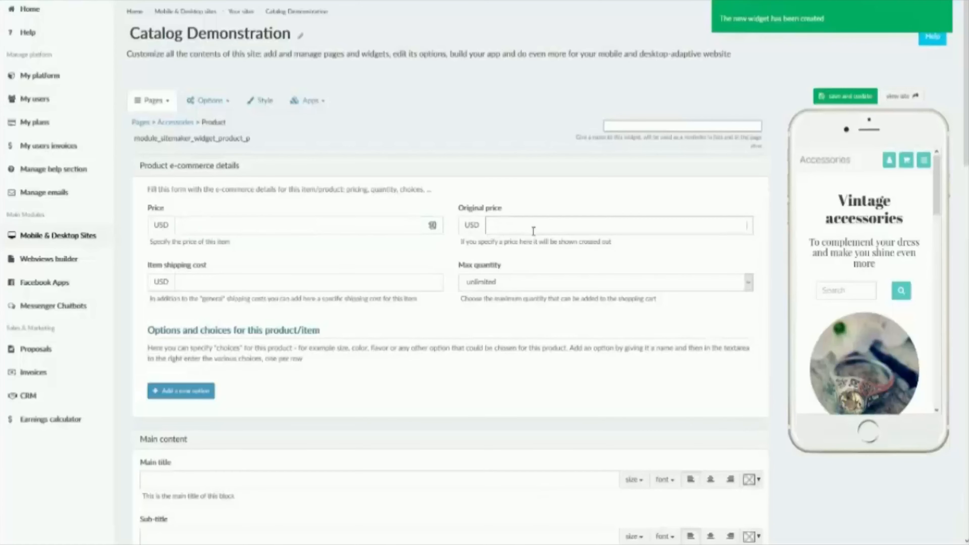
pyautogui.write('100')
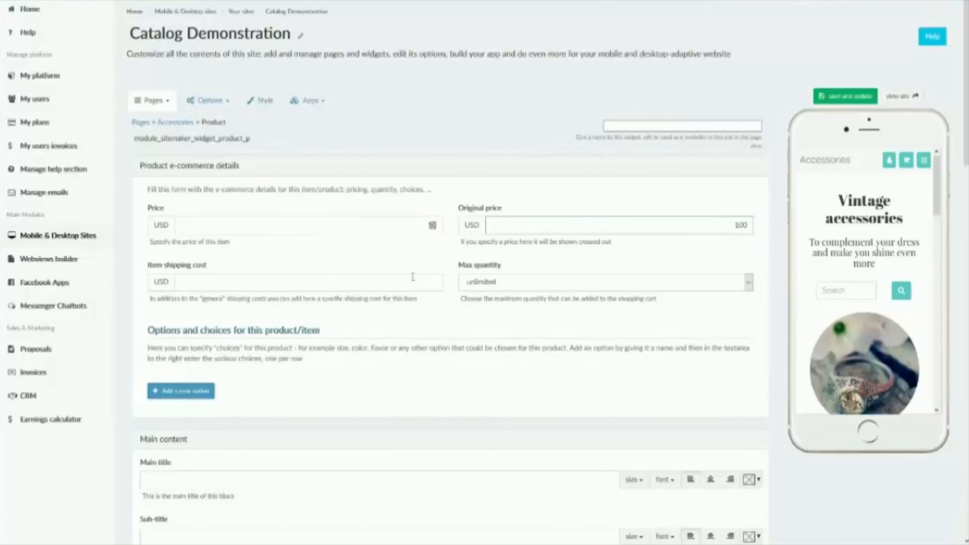
# - Enter "Product" as the main title and "Text" as the main text of the product widget
pyautogui.scroll(-1, 410, 282)
pyautogui.click(338, 378)
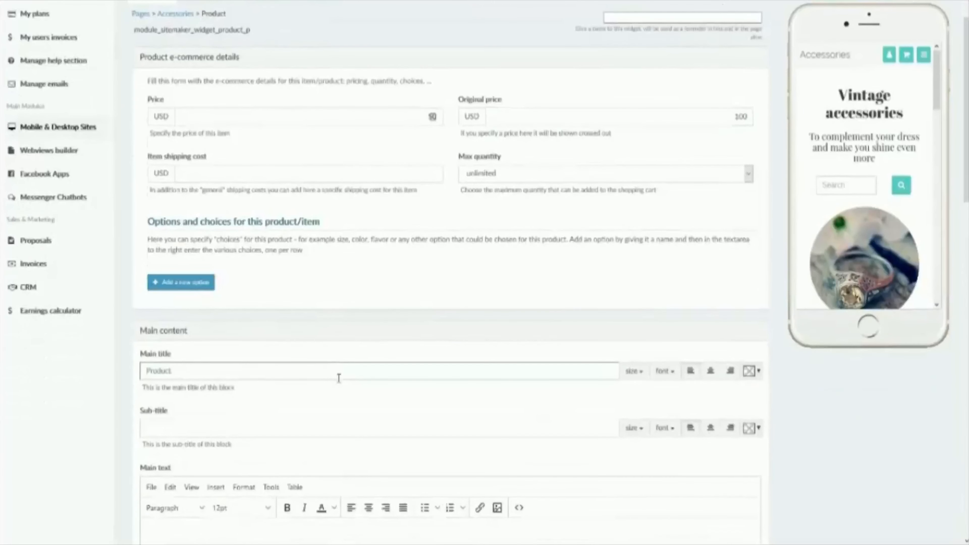
pyautogui.scroll(-10, 336, 375)
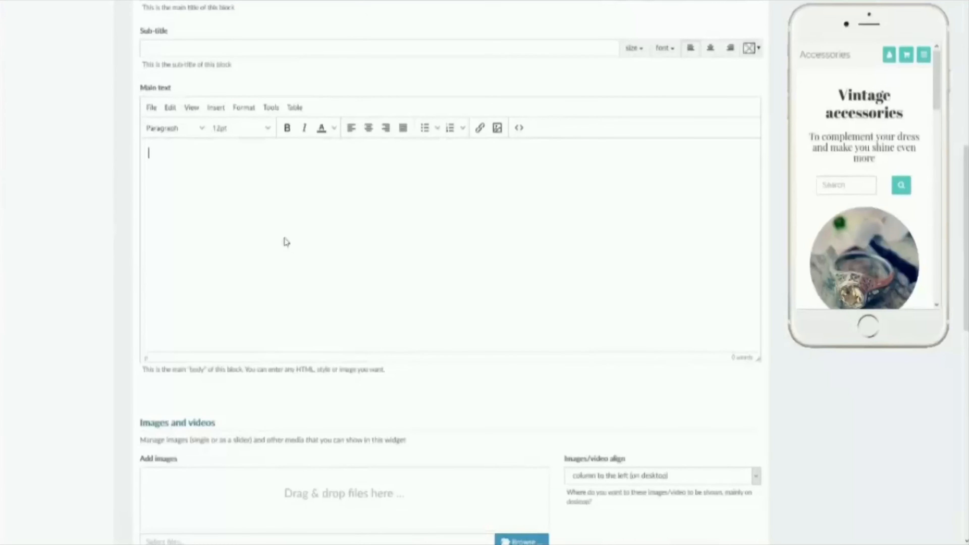
# - Add the dark bottle image from the global media library to the product and save the widget
pyautogui.scroll(-7, 286, 242)
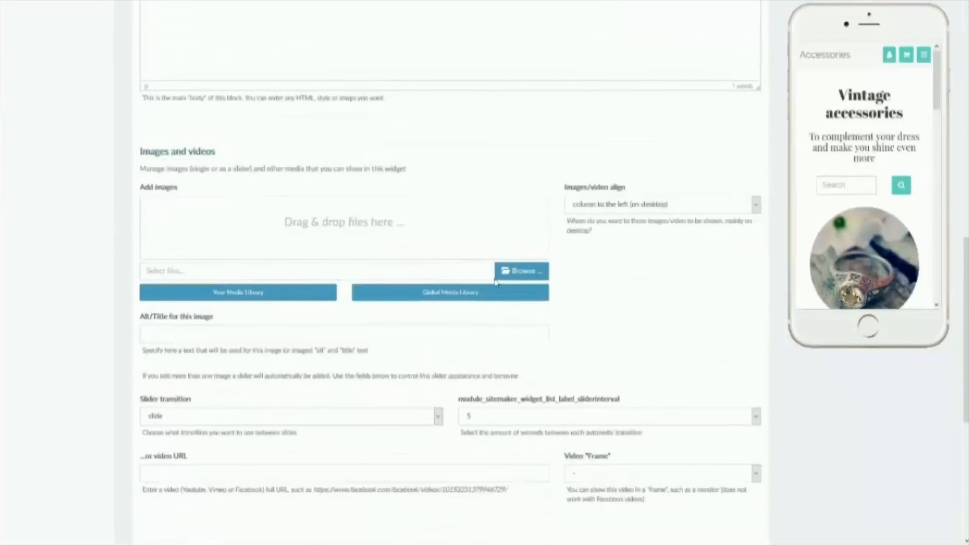
pyautogui.click(489, 298)
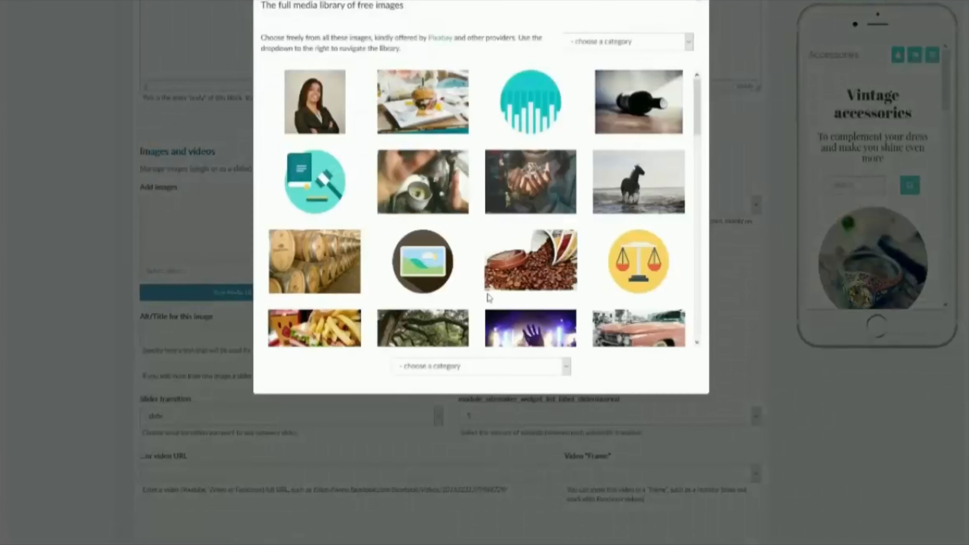
pyautogui.click(653, 100)
pyautogui.click(605, 278)
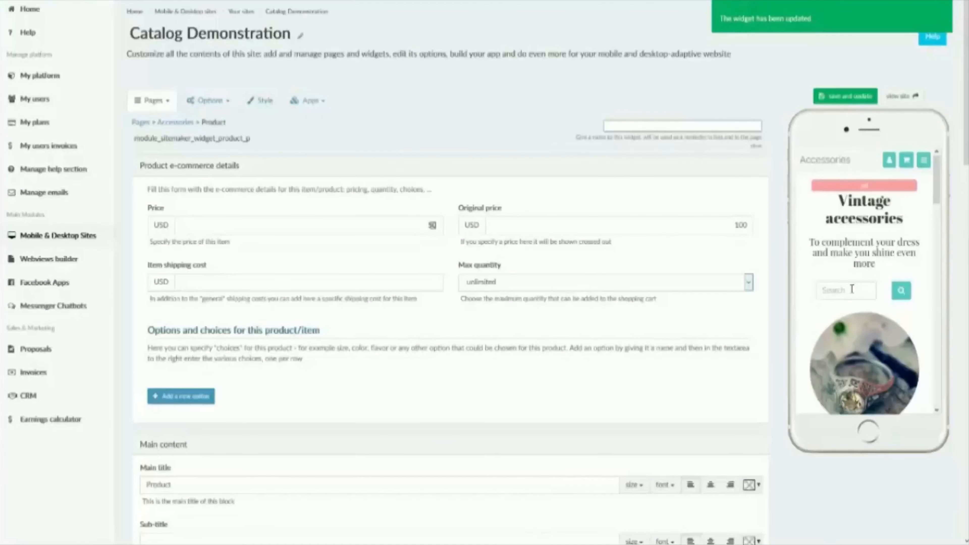
# - Examine the new product's image, title, prices and quantity below the catalog items in the phone preview
pyautogui.scroll(-10, 851, 289)
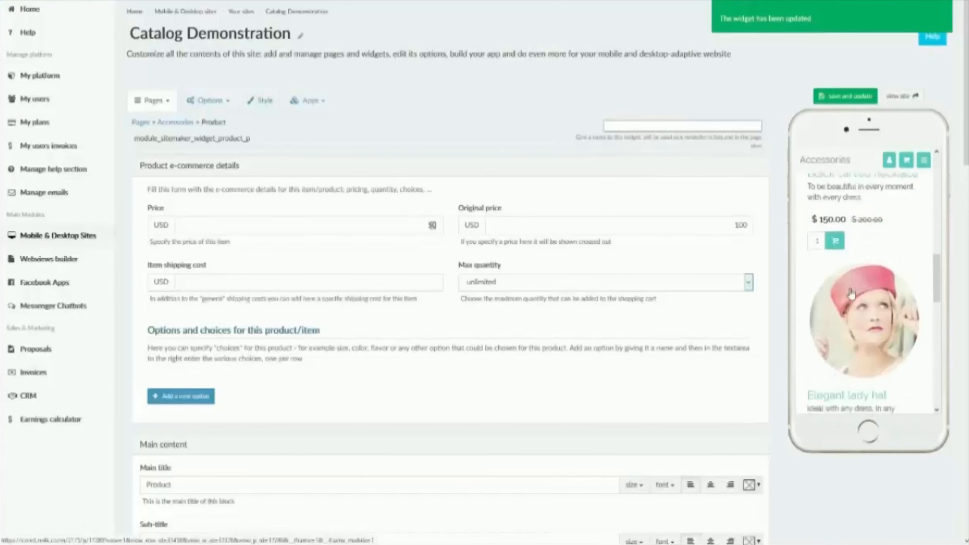
pyautogui.scroll(-5, 852, 293)
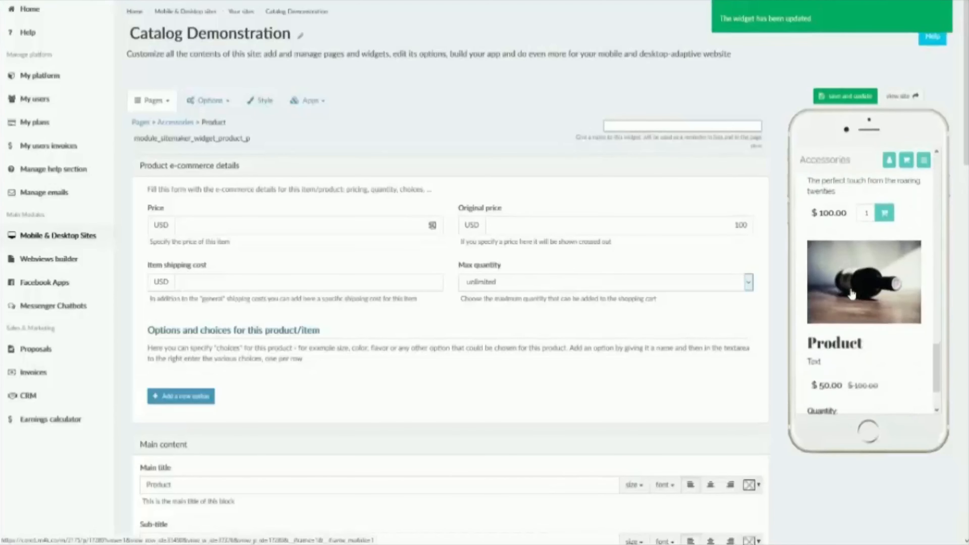
pyautogui.scroll(-1, 852, 294)
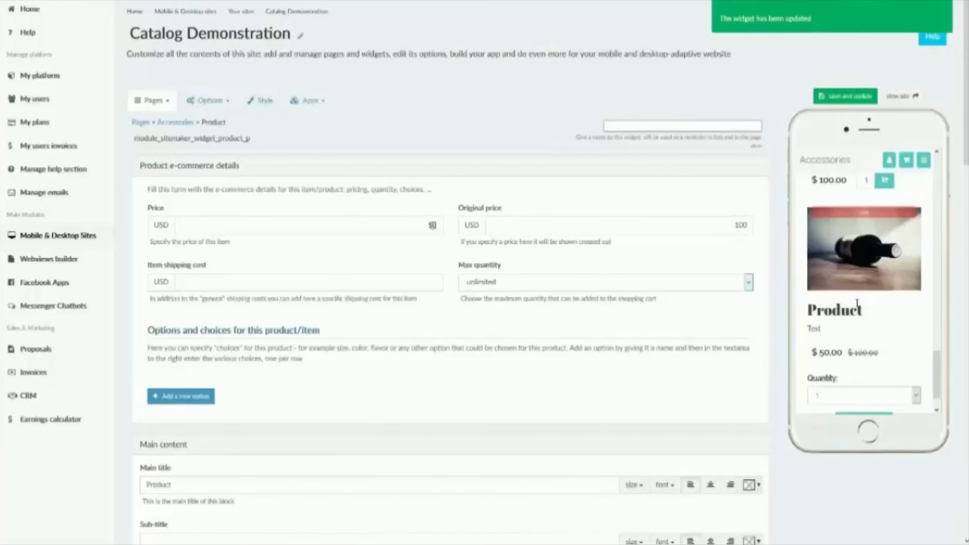
pyautogui.scroll(2, 843, 305)
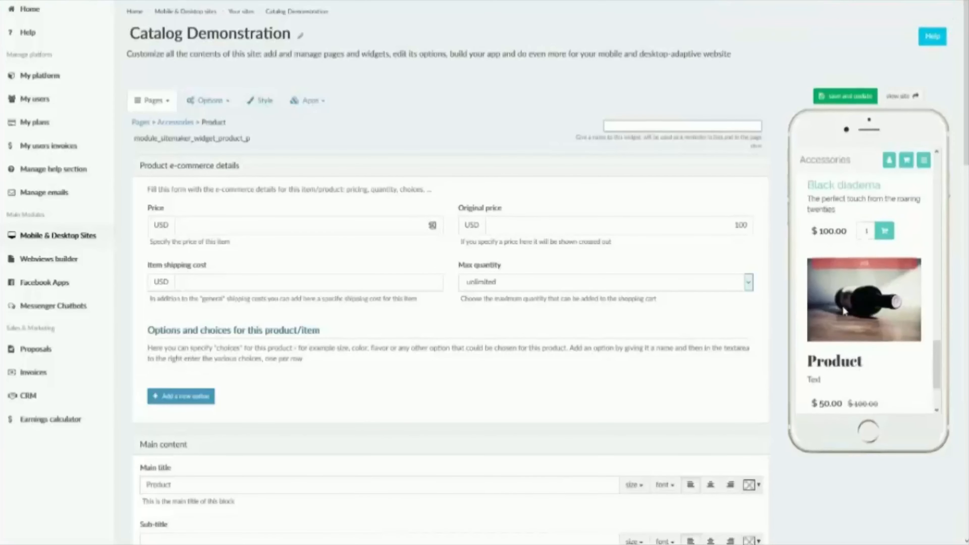
pyautogui.scroll(-2, 843, 307)
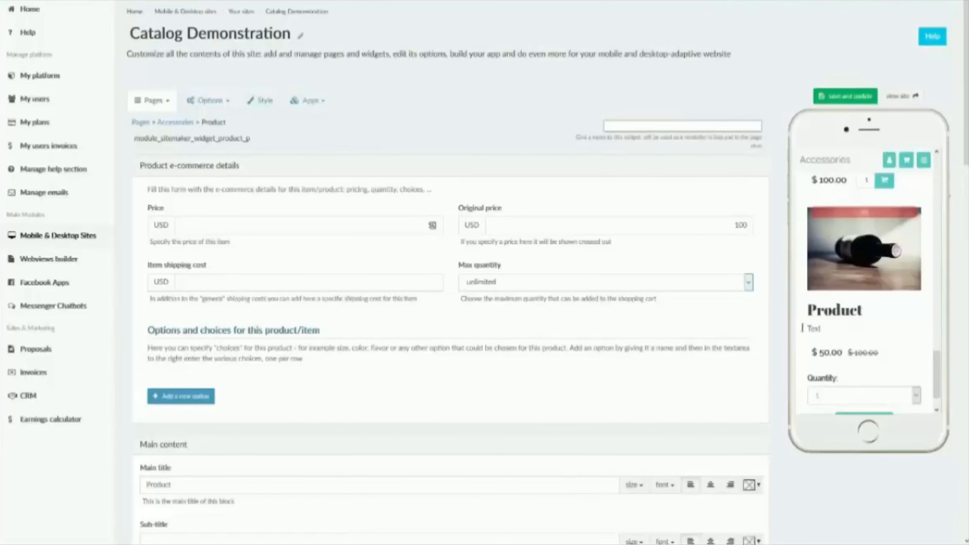
# - Review the product's main content settings and examine the color choices for the sub-title
pyautogui.scroll(-10, 387, 336)
pyautogui.scroll(2, 383, 336)
pyautogui.scroll(3, 853, 149)
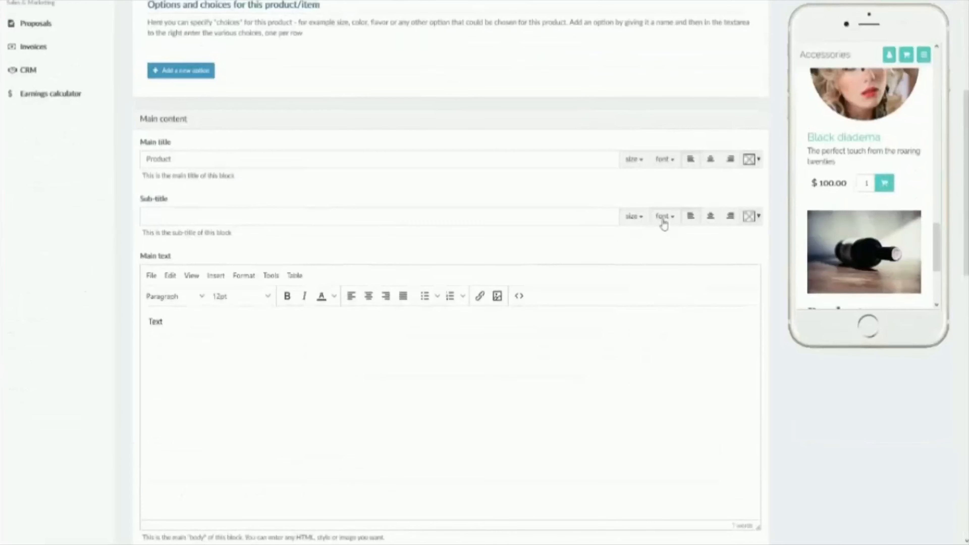
pyautogui.click(759, 219)
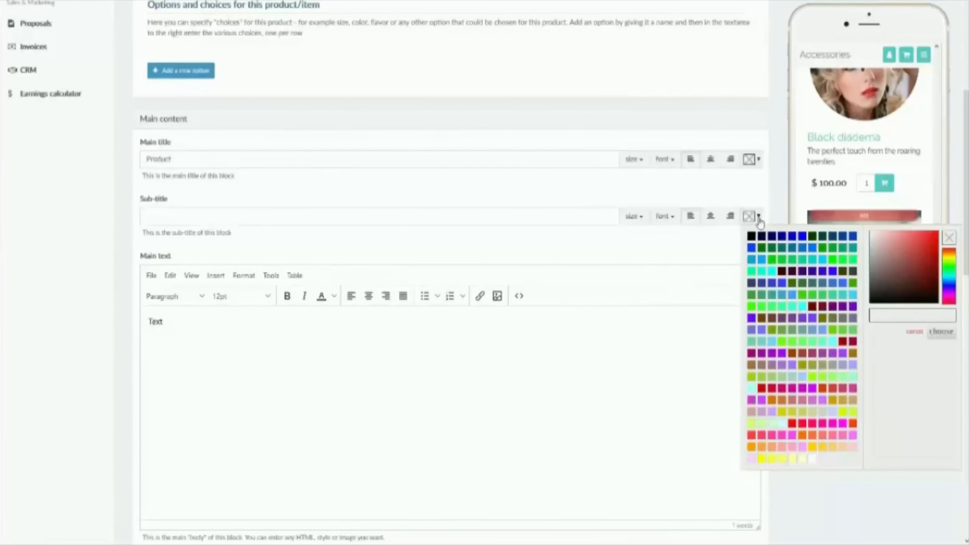
pyautogui.scroll(-12, 577, 294)
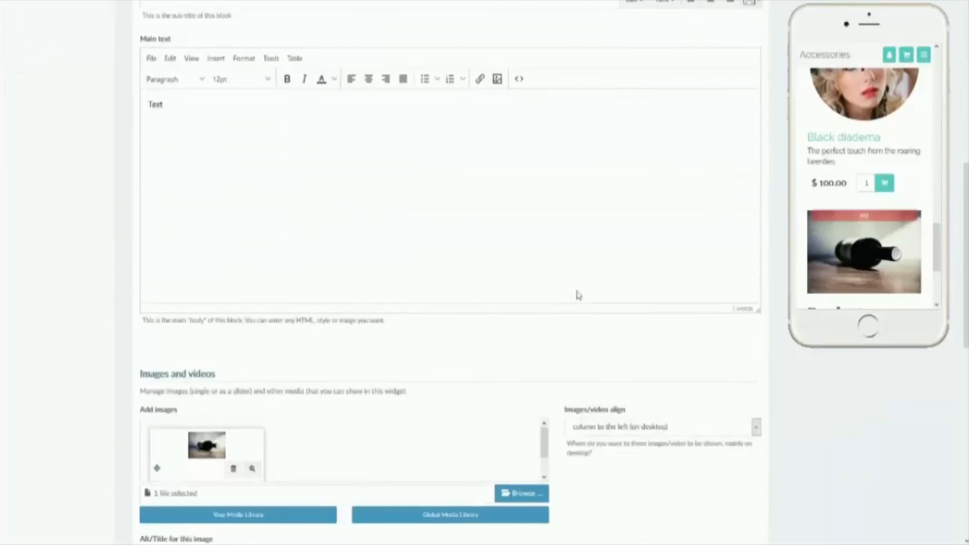
# - Examine the slider transition and slider interval choices for the product images, keeping slide and 5
pyautogui.scroll(-4, 577, 294)
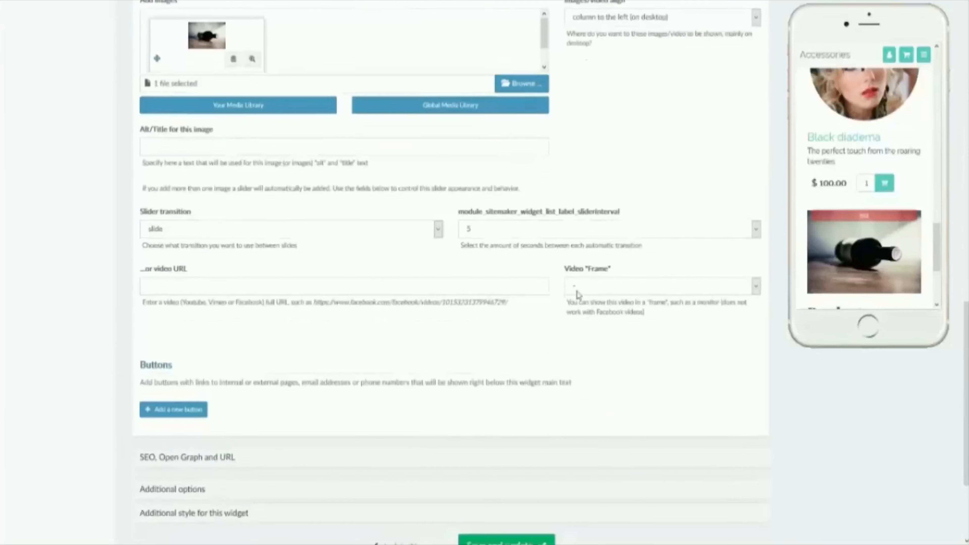
pyautogui.click(301, 213)
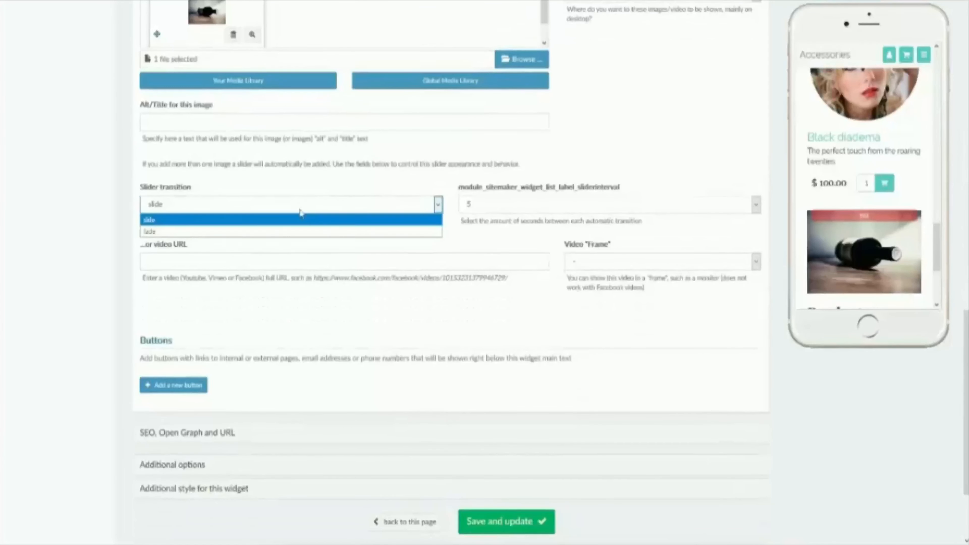
pyautogui.click(300, 211)
pyautogui.click(546, 214)
pyautogui.click(545, 213)
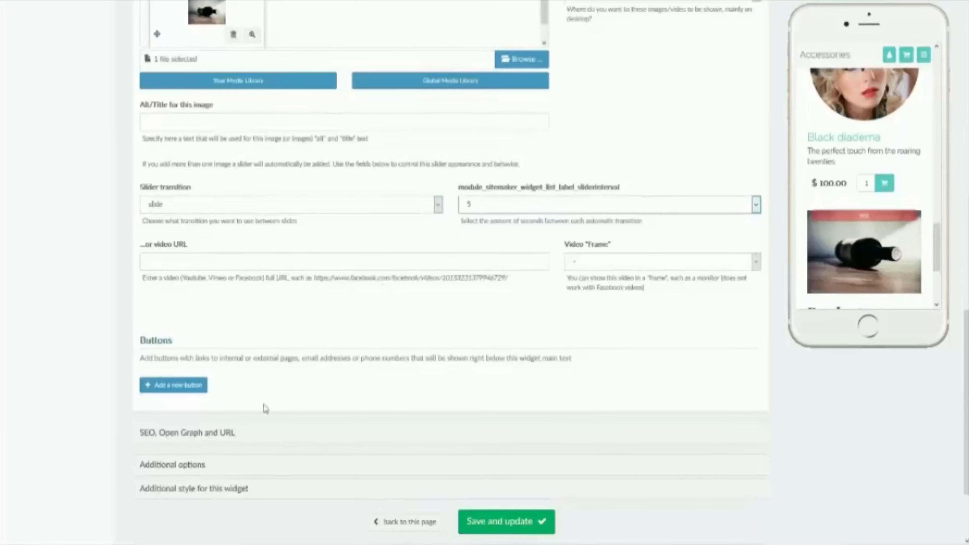
# - Open the SEO, Open Graph and URL settings and examine the meta, Open Graph and custom URL fields
pyautogui.click(229, 432)
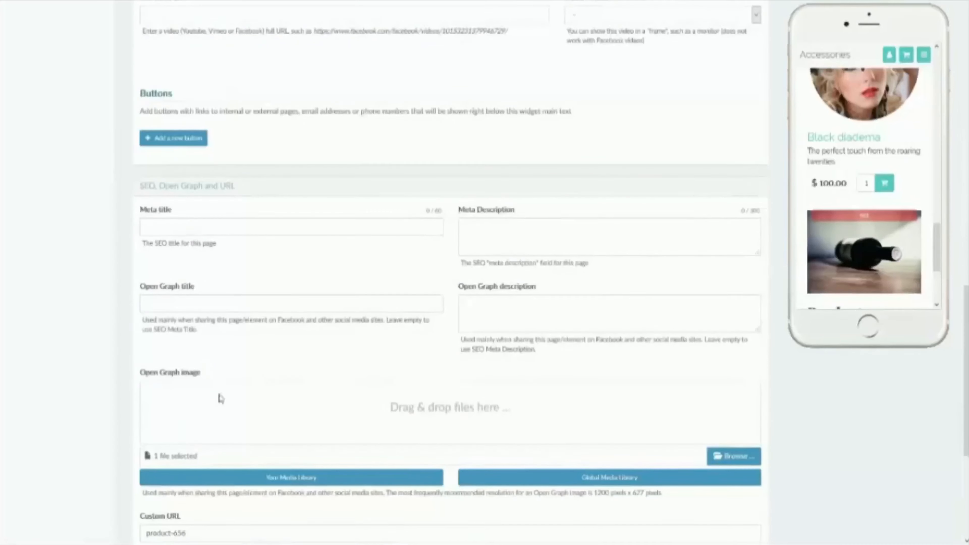
pyautogui.scroll(-3, 217, 358)
pyautogui.scroll(-4, 215, 358)
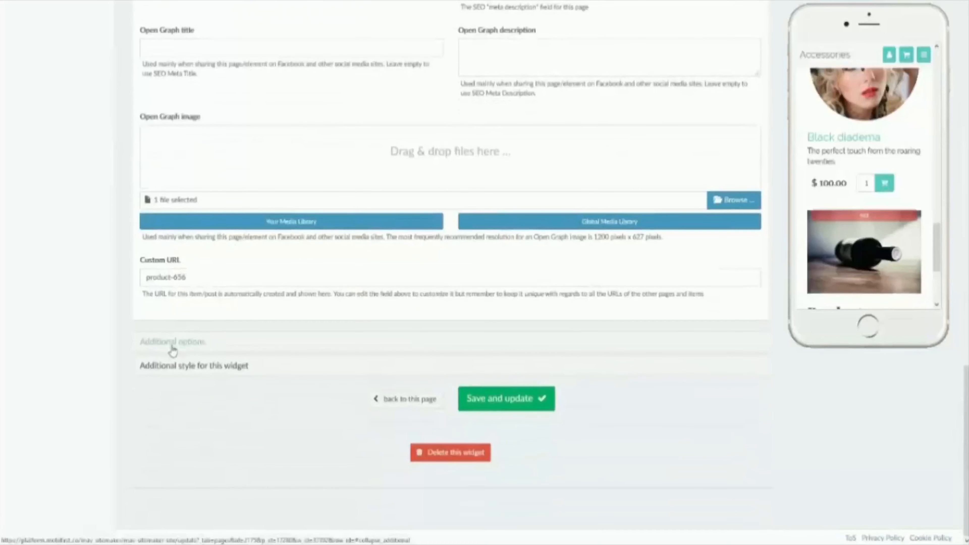
# - Open the product widget's additional options and additional style, and examine the visibility, spacing, background and animation settings
pyautogui.click(173, 350)
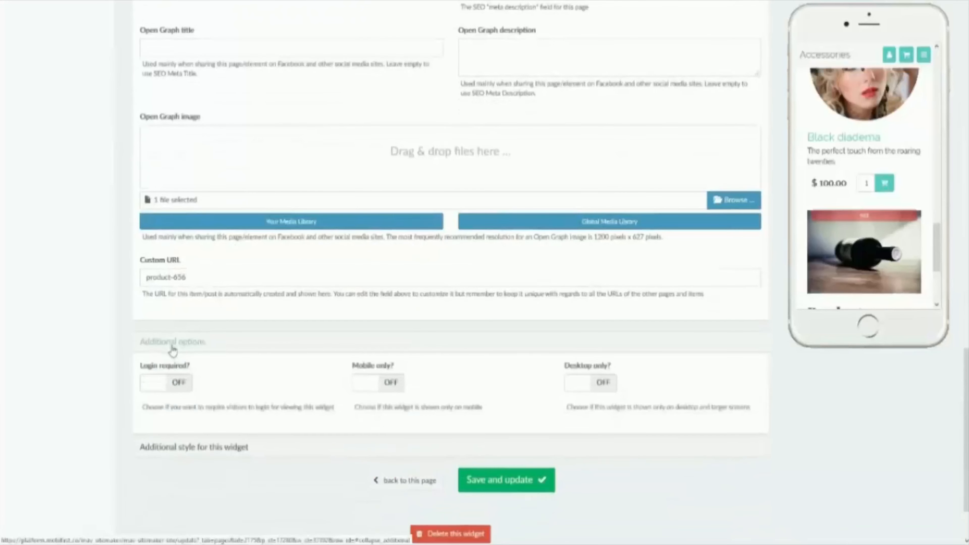
pyautogui.click(197, 454)
pyautogui.scroll(-6, 201, 451)
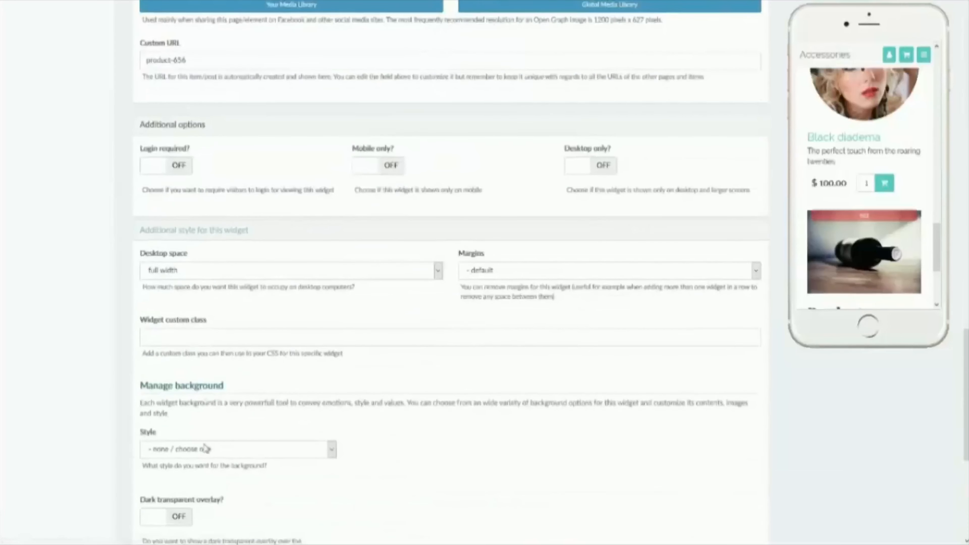
pyautogui.scroll(-3, 206, 448)
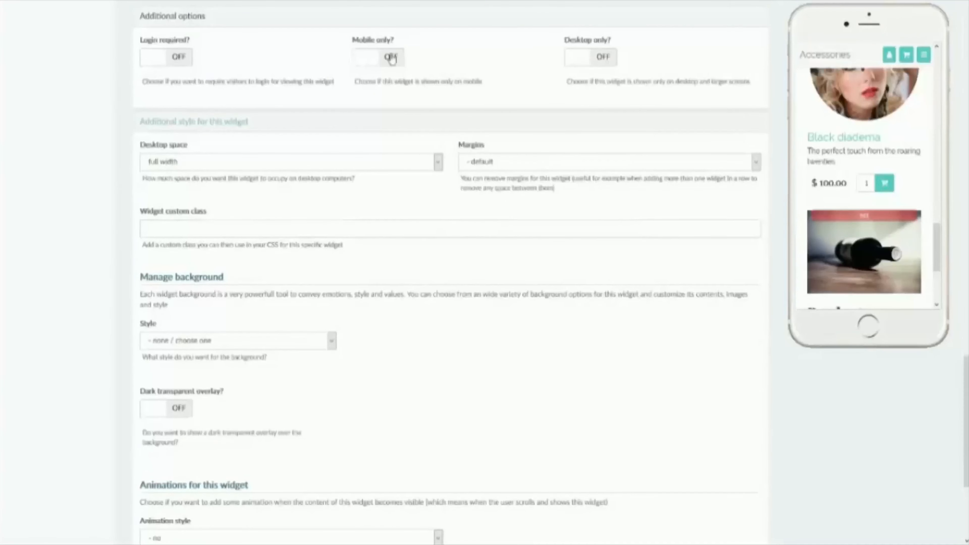
pyautogui.scroll(-3, 198, 166)
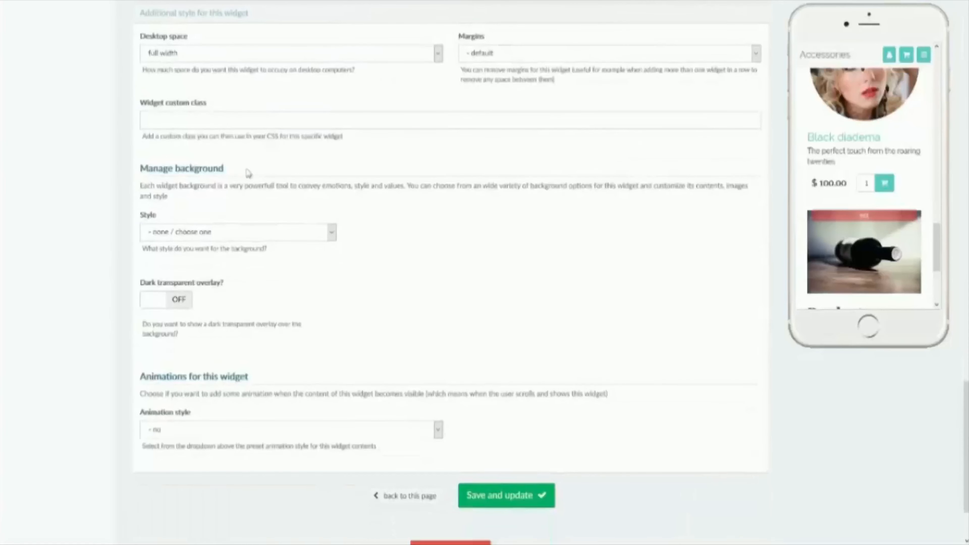
# - Save and update the product widget, and review the Accessories page in the phone preview
pyautogui.click(504, 495)
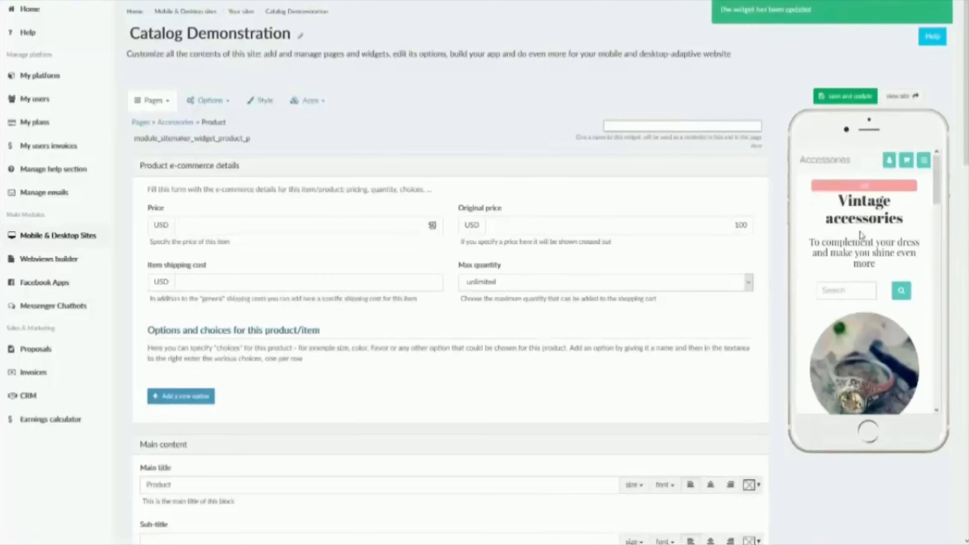
pyautogui.scroll(6, 859, 239)
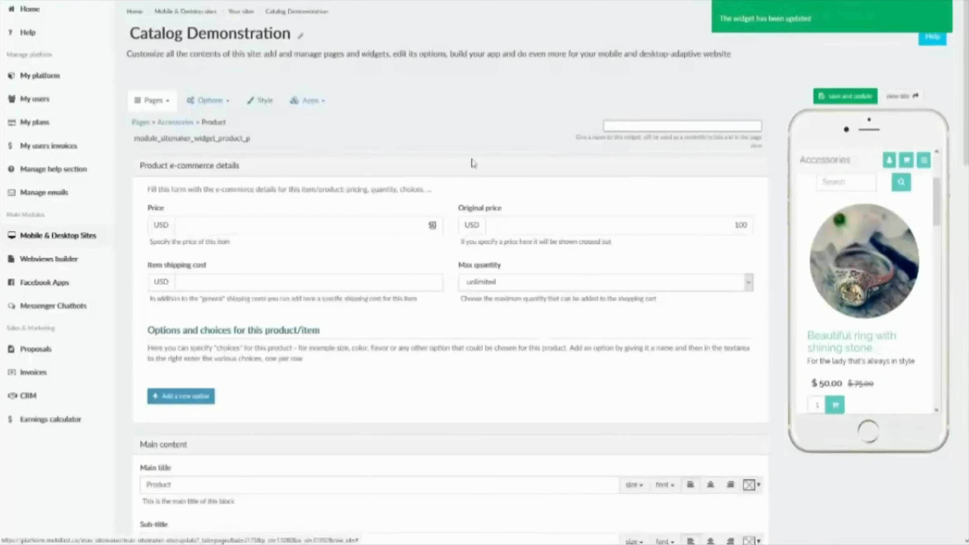
pyautogui.scroll(3, 867, 198)
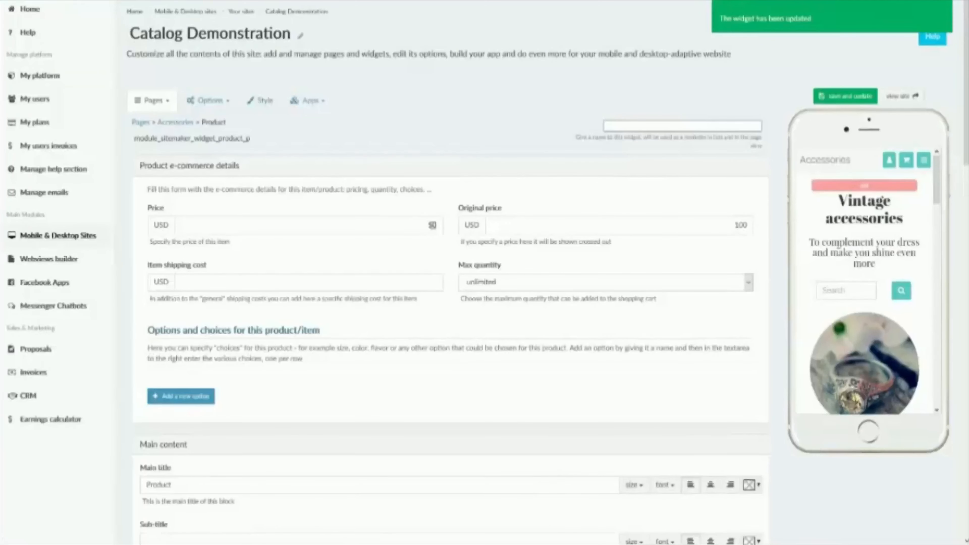
pyautogui.scroll(-12, 837, 245)
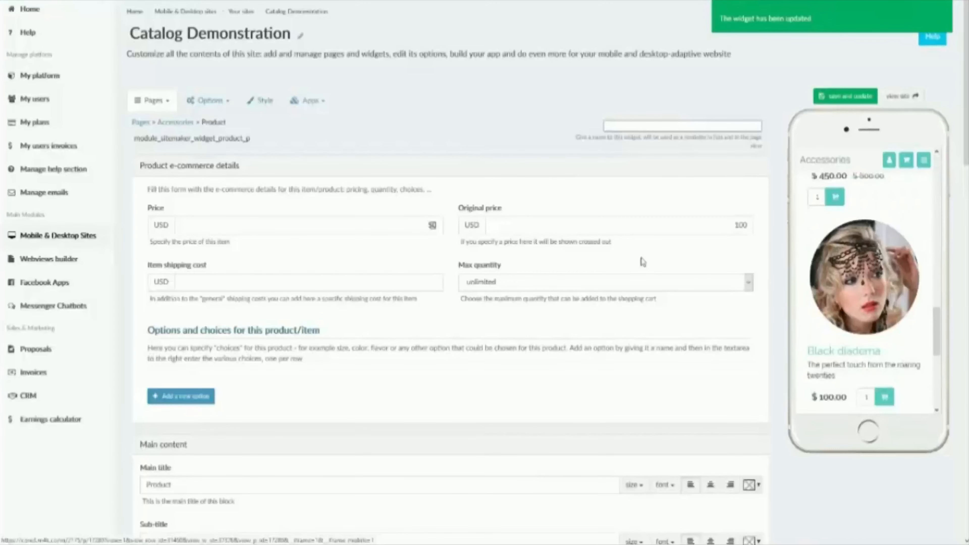